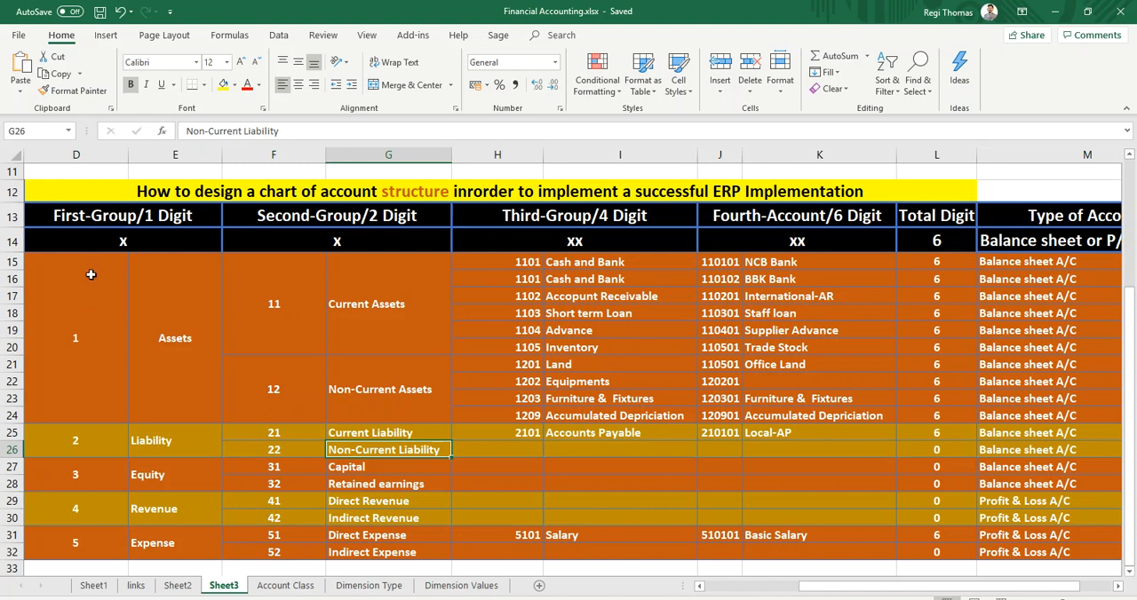
Examine the chart of account structure on Sheet3, including its digit groups, total digits and account types.
left_click_drag(70, 221, 1041, 431)
scroll(819, 514, "up", 2)
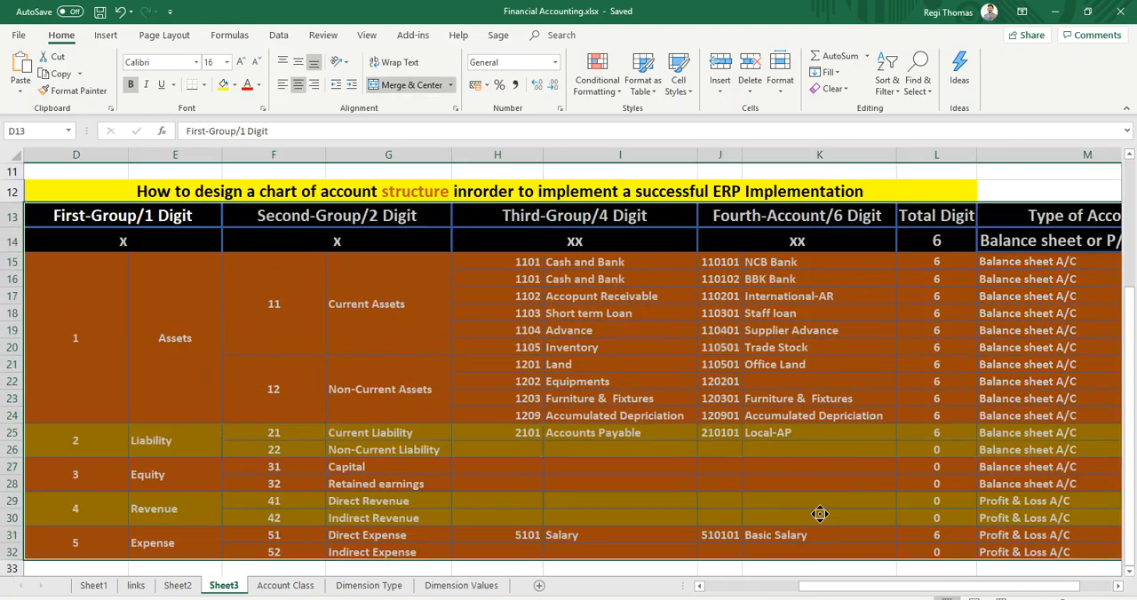
scroll(819, 514, "up", 1)
left_click(273, 413)
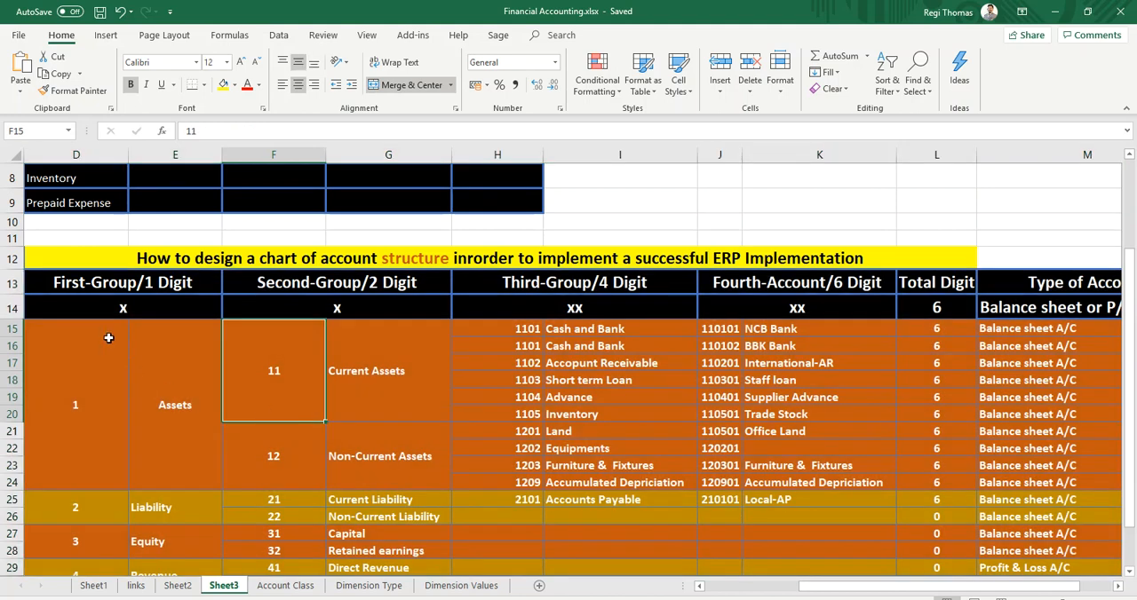
left_click(164, 375)
scroll(185, 456, "down", 1)
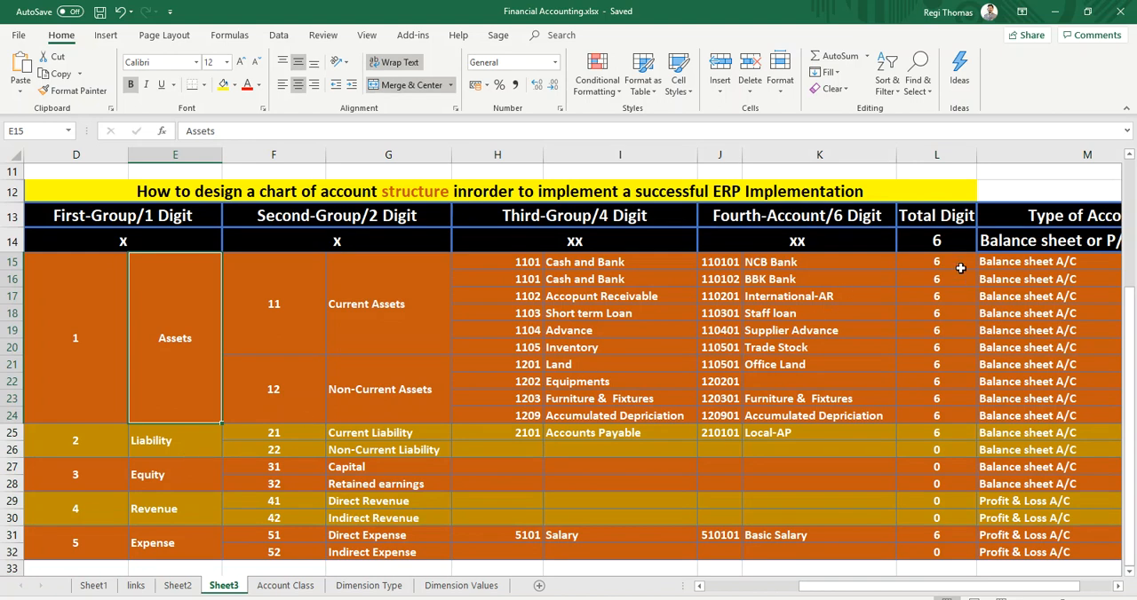
left_click_drag(957, 266, 939, 517)
left_click(1012, 279)
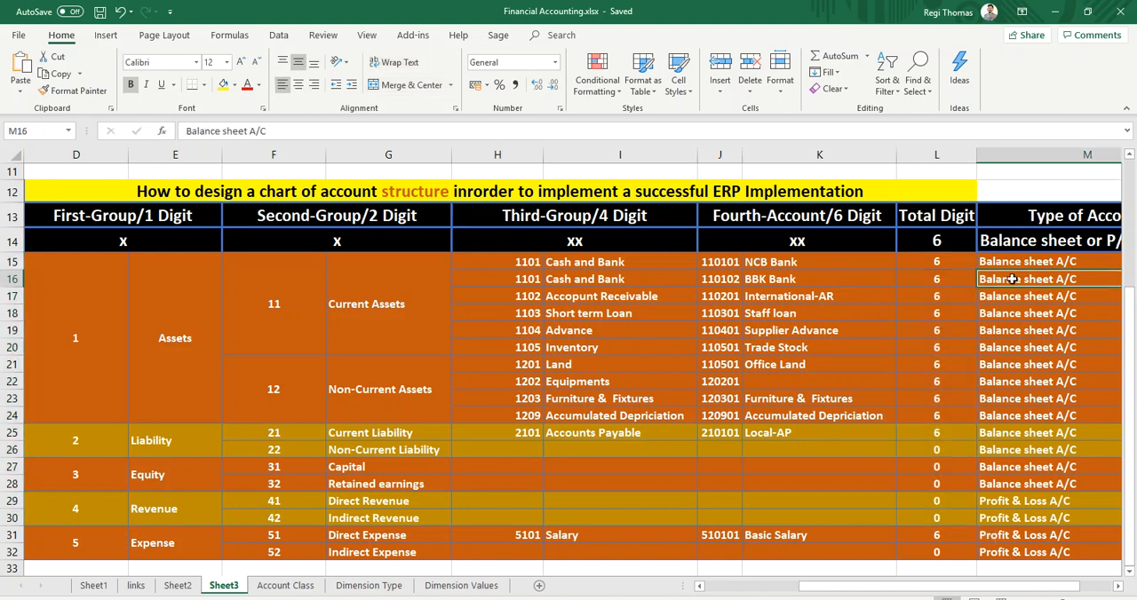
left_click(1029, 502)
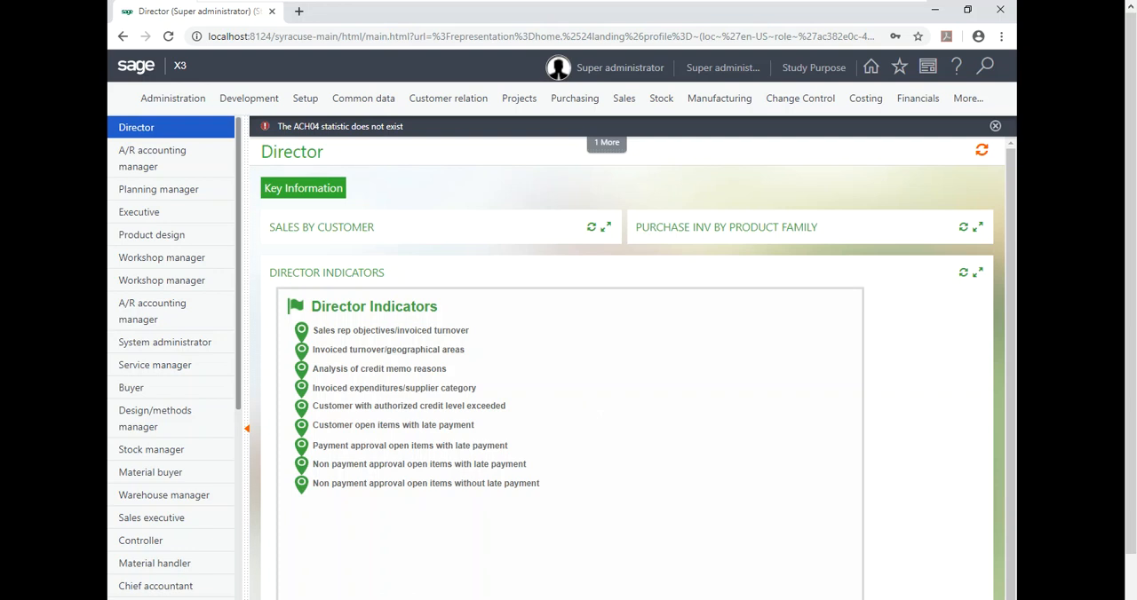
In Sage X3, open the Chart of accounts setup under Organizational structure and check the list of existing charts.
left_click(304, 100)
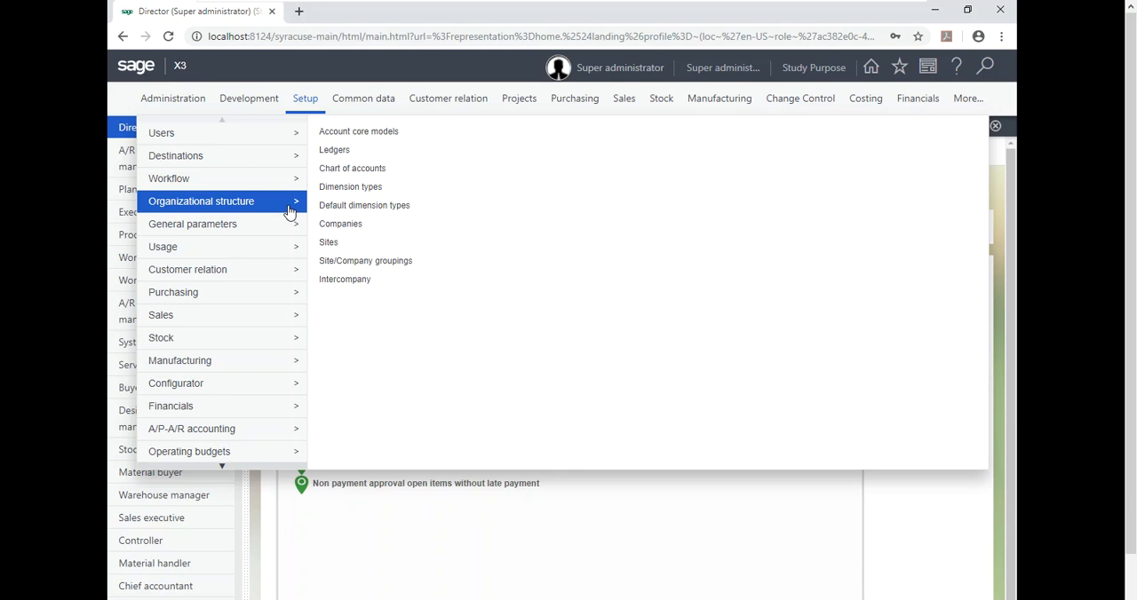
left_click(368, 175)
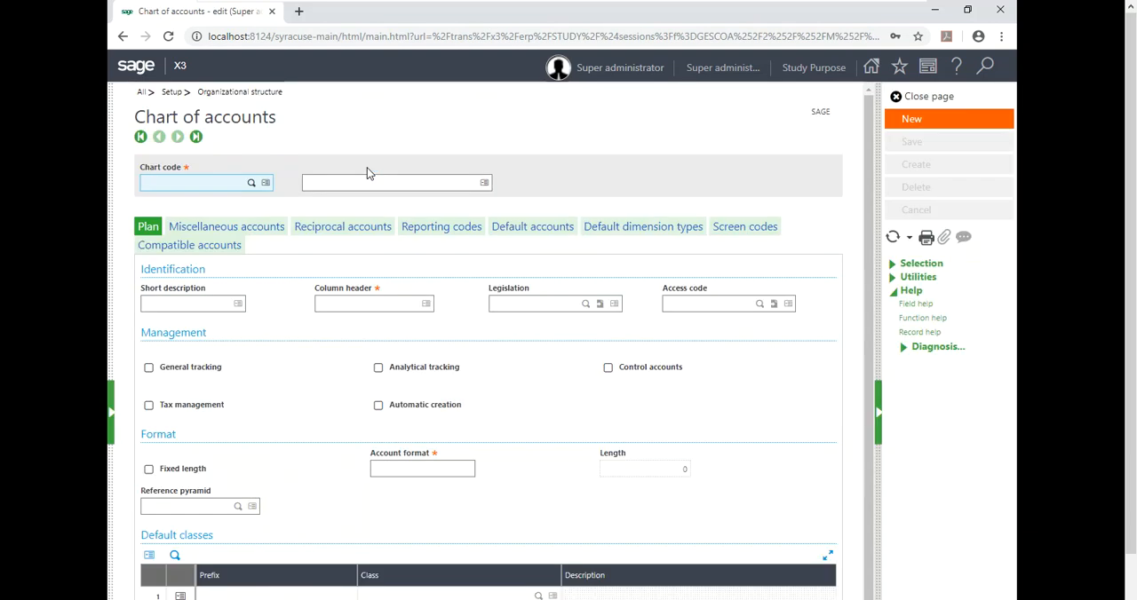
left_click(112, 418)
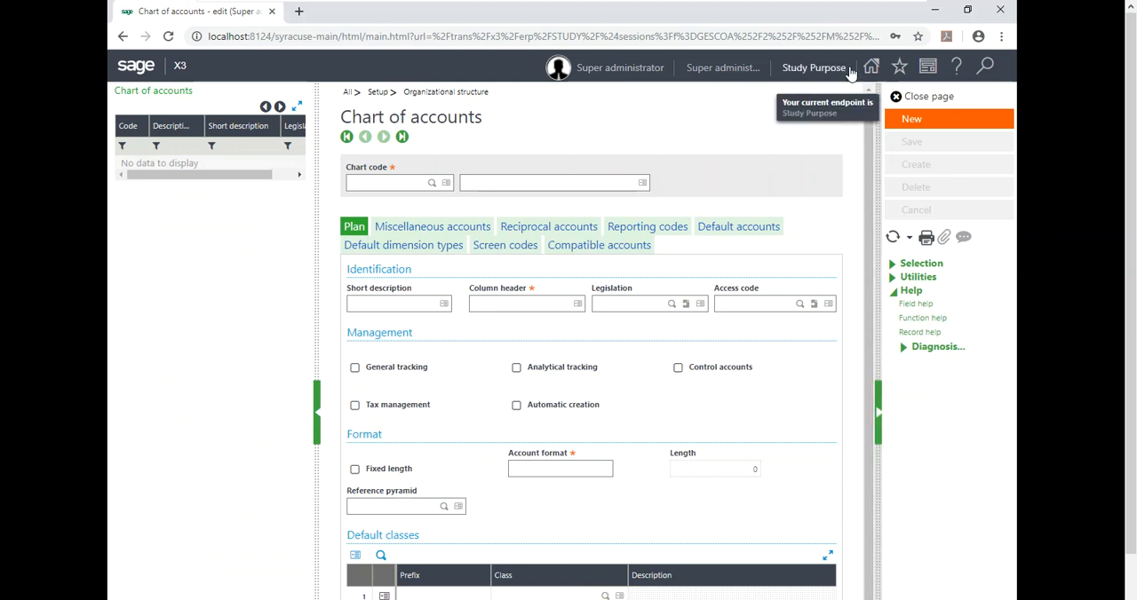
left_click(316, 416)
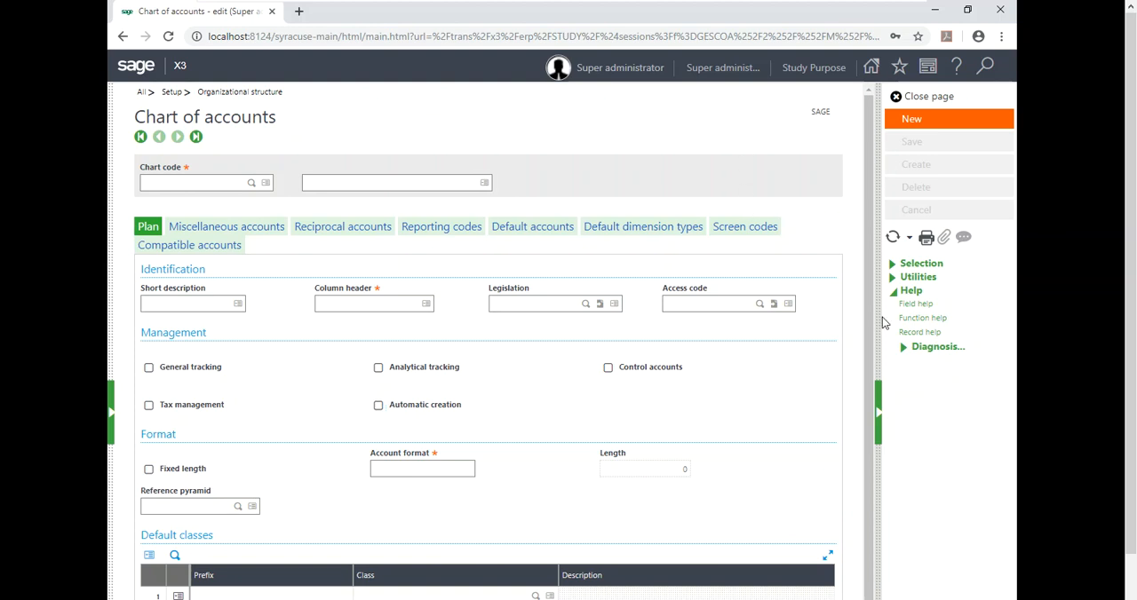
Start a new chart of accounts record with the chart code KSA.
left_click(907, 120)
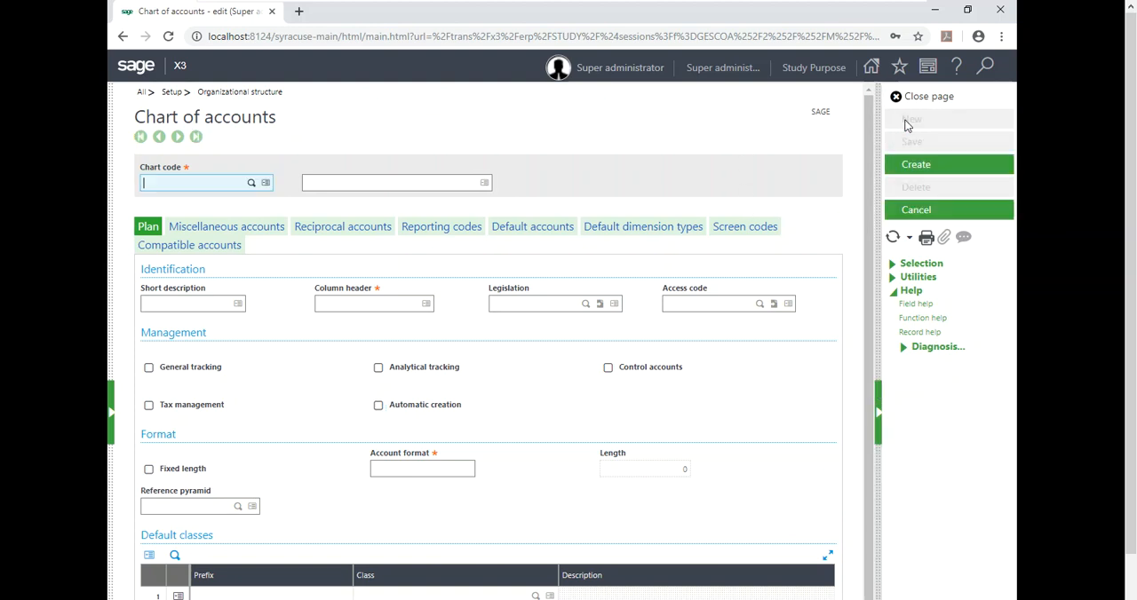
left_click(877, 412)
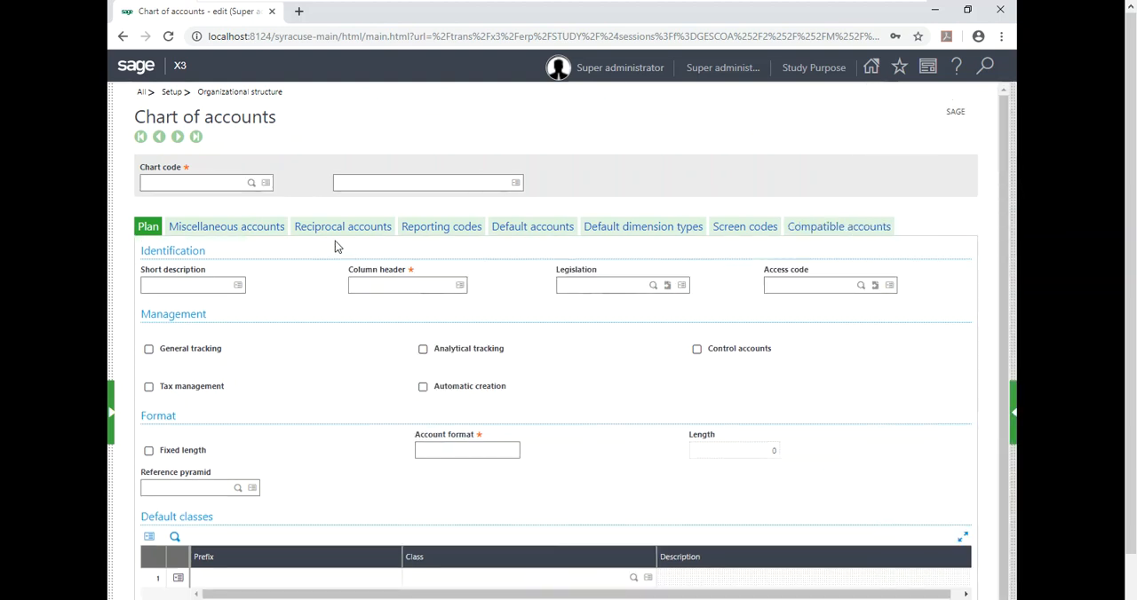
left_click(226, 187)
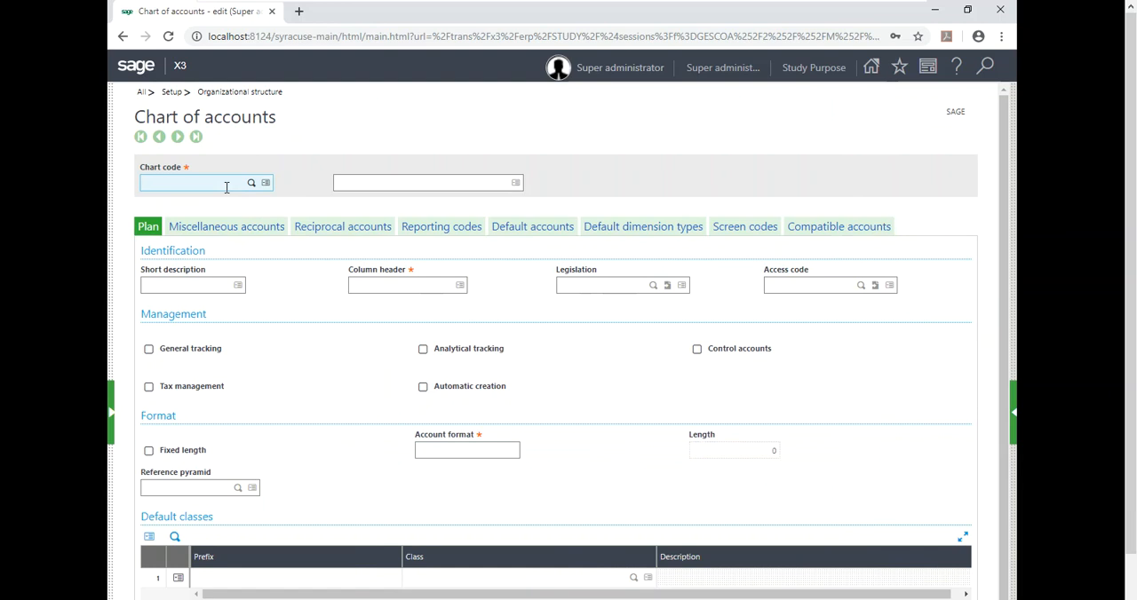
type("ksa")
key("End")
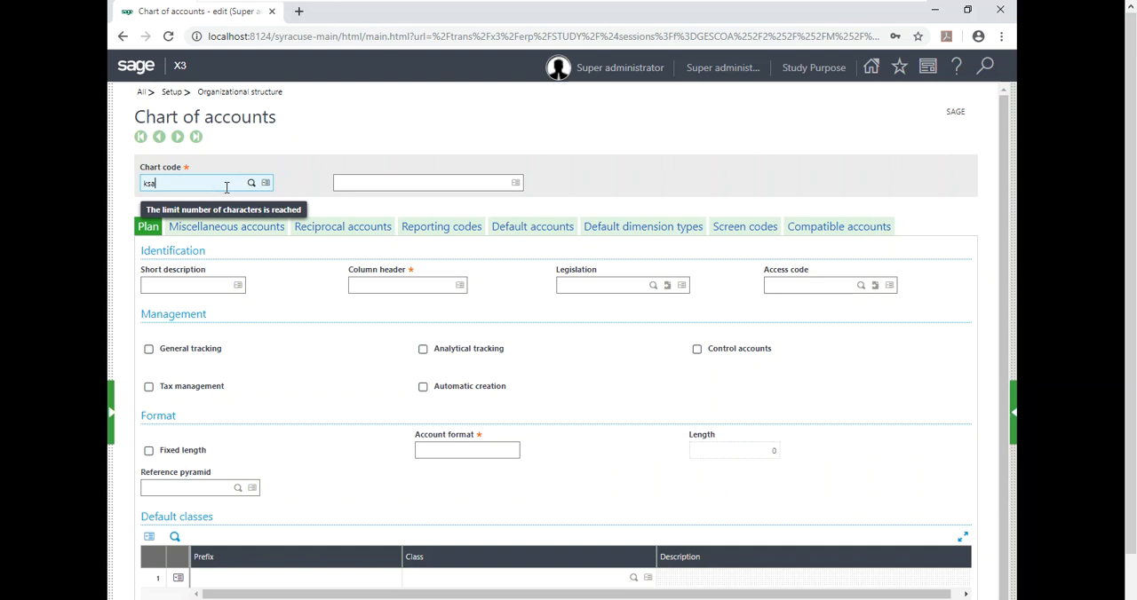
key("Tab")
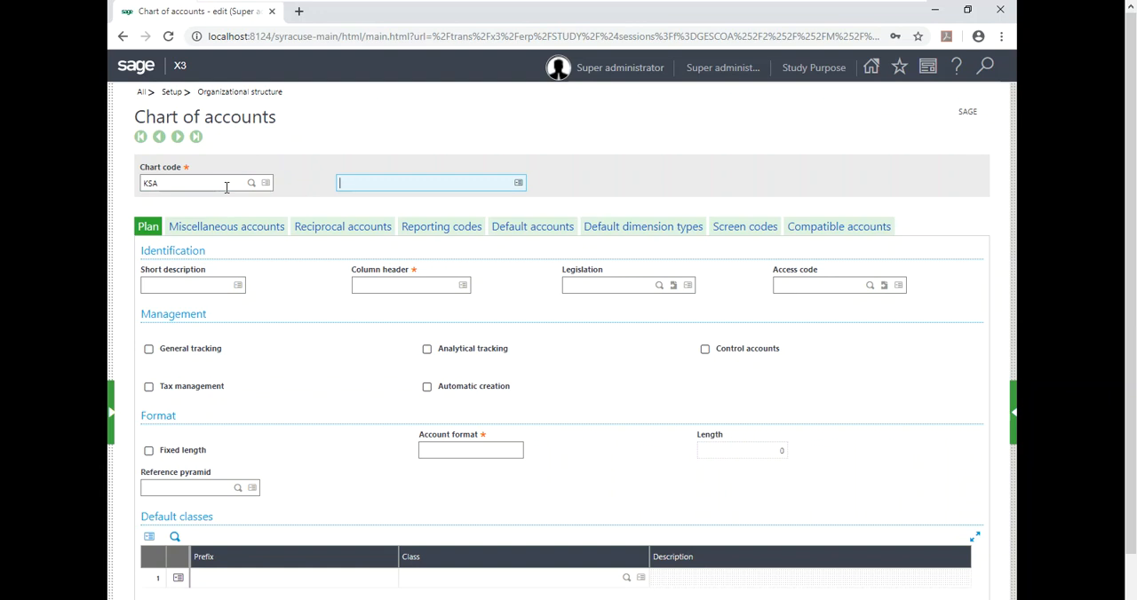
Enter the chart's description as "Saudi Arabia Char of accounts" and its short description as KSA.
type("Saudi Arabia Char of accounts")
left_click(201, 285)
type("KSA")
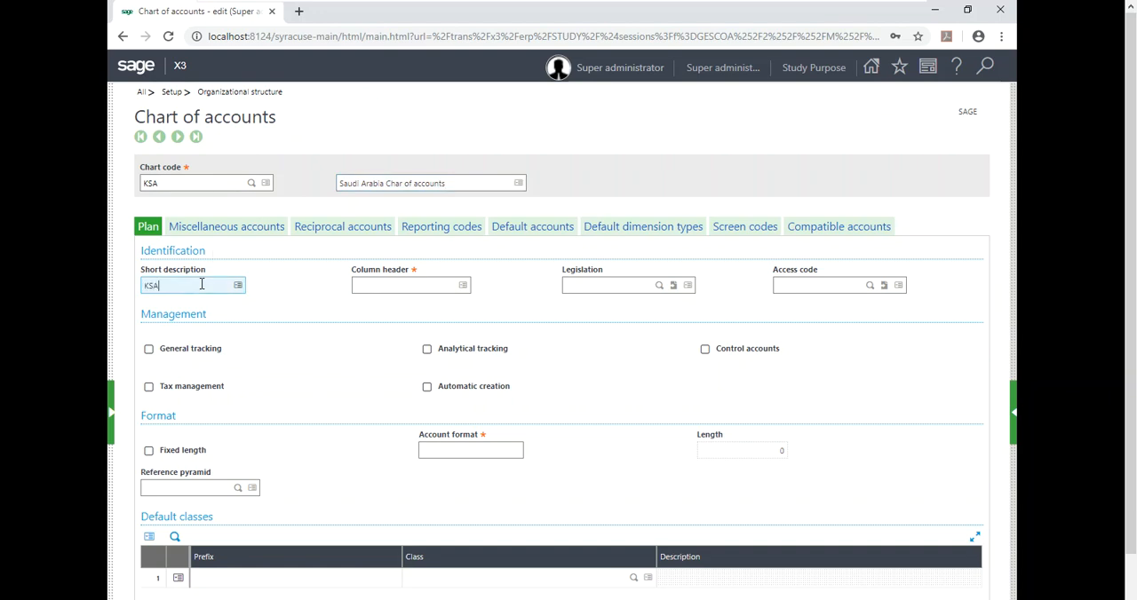
Set the column header to "COA KSA" and the legislation to BRI.
left_click_drag(202, 284, 140, 290)
left_click(452, 190)
left_click(562, 402)
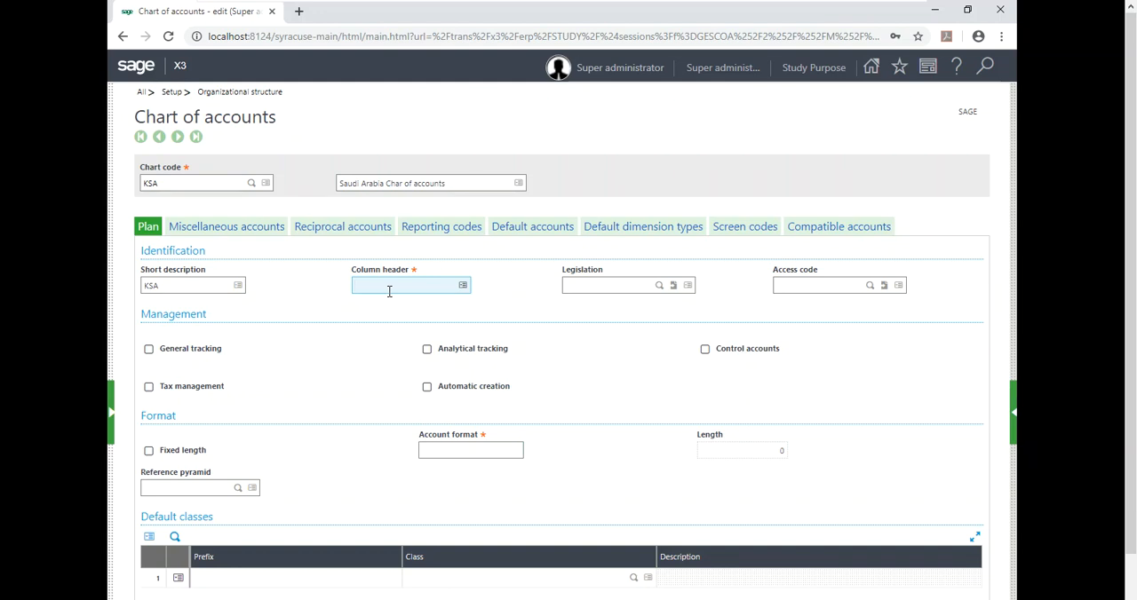
type("COA KSA")
key("Tab")
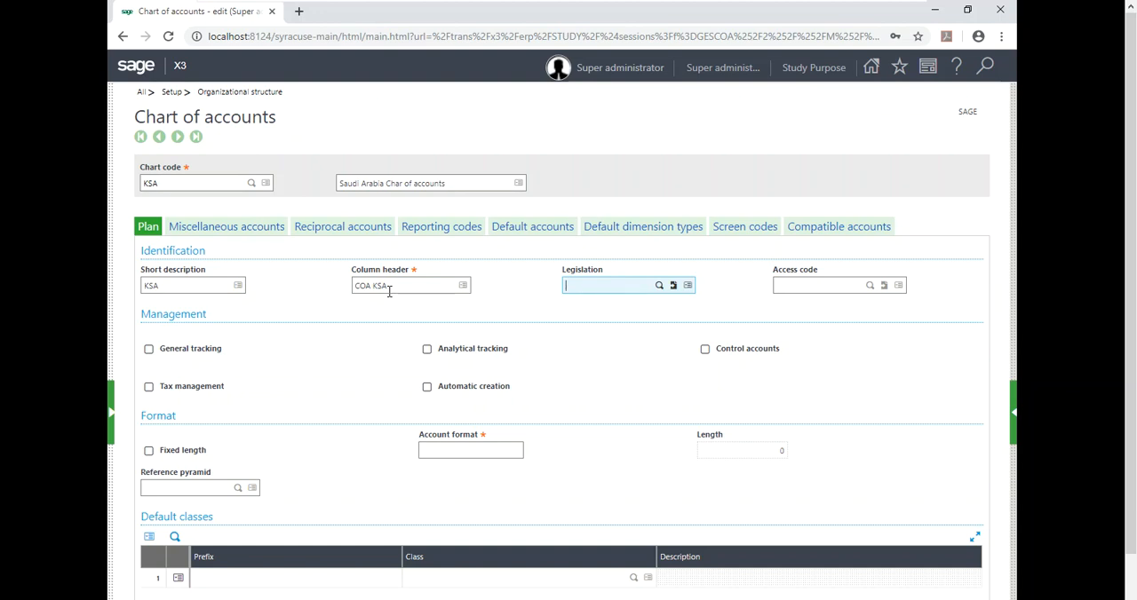
type("bri")
key("Tab")
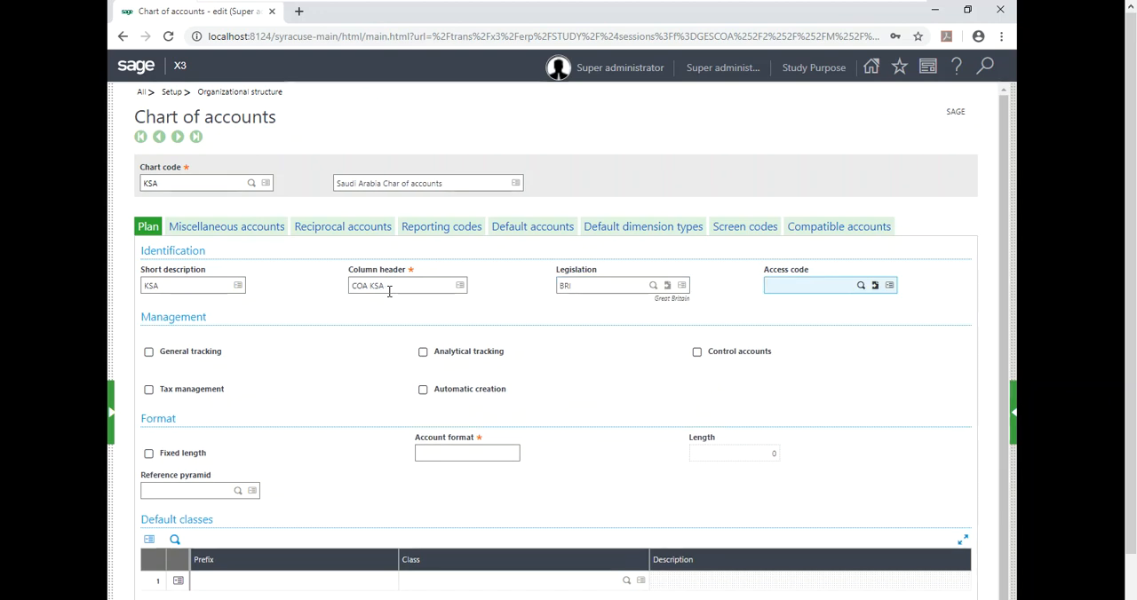
Enable General tracking and Analytical tracking for the chart, leaving the access code blank.
key("Tab")
key("space")
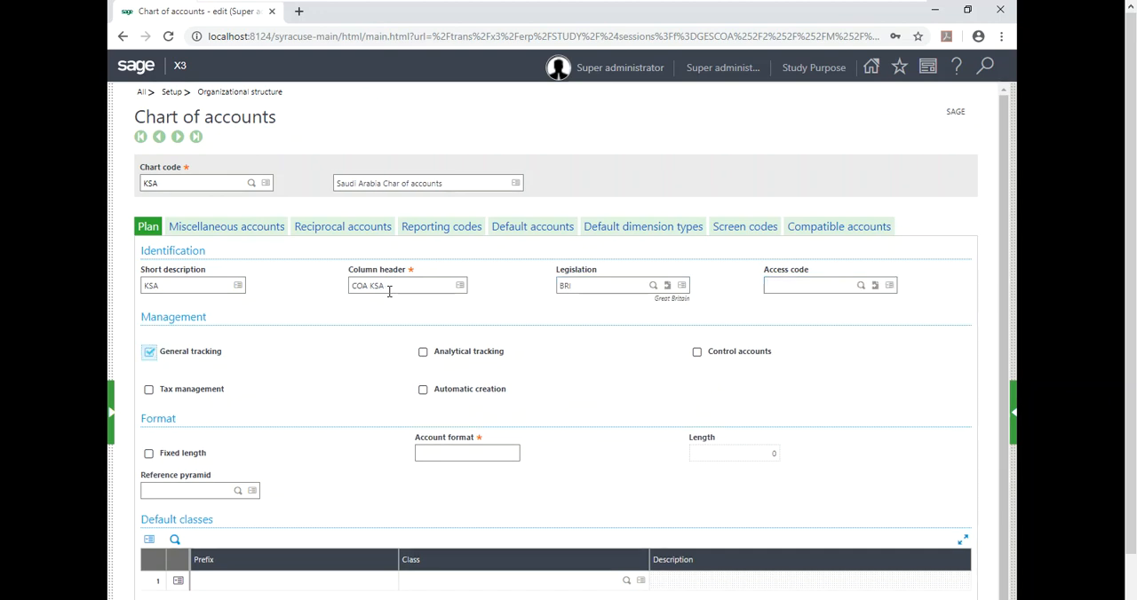
left_click_drag(142, 321, 607, 403)
left_click(265, 353)
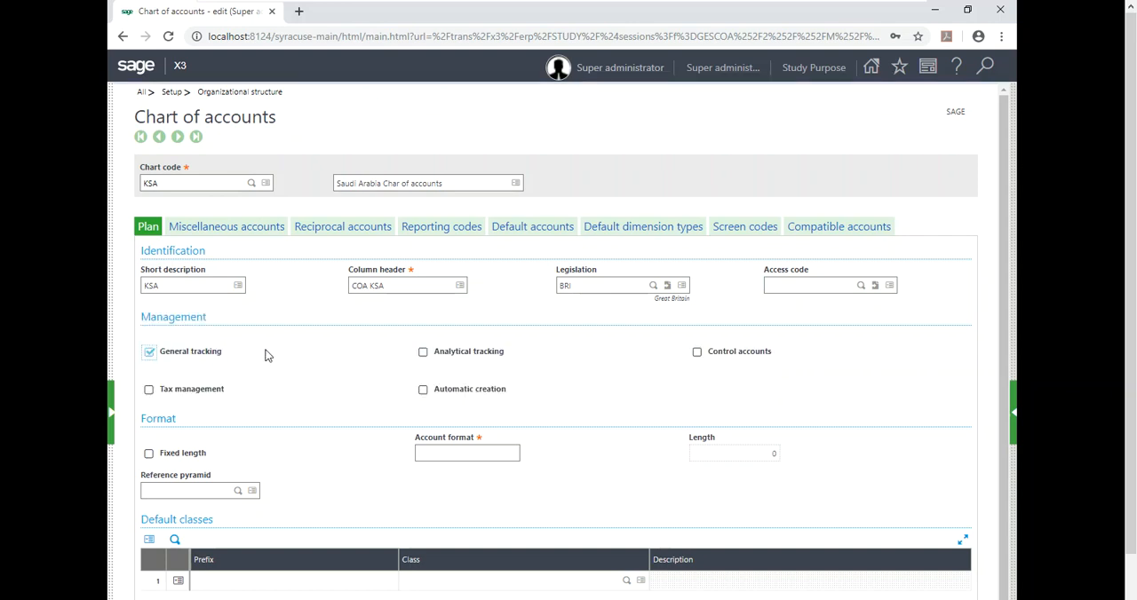
left_click(205, 356)
left_click(205, 356)
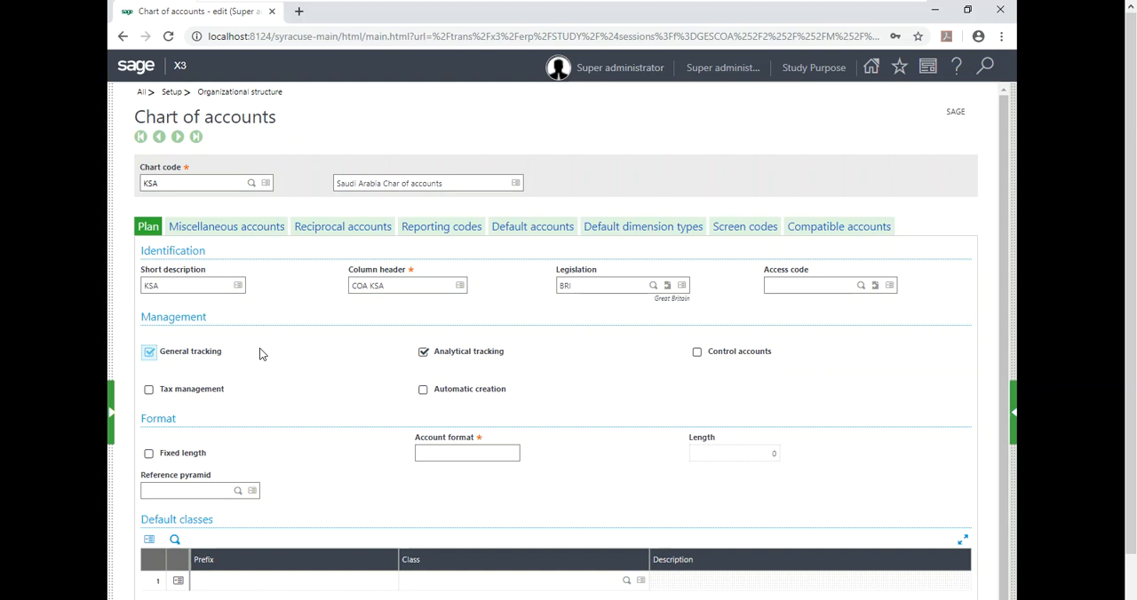
left_click(426, 355)
Enable Control accounts and Tax management for the chart, keeping Automatic creation disabled.
left_click(700, 359)
left_click(175, 396)
left_click(175, 397)
left_click(175, 397)
left_click(423, 398)
left_click(423, 398)
left_click(423, 395)
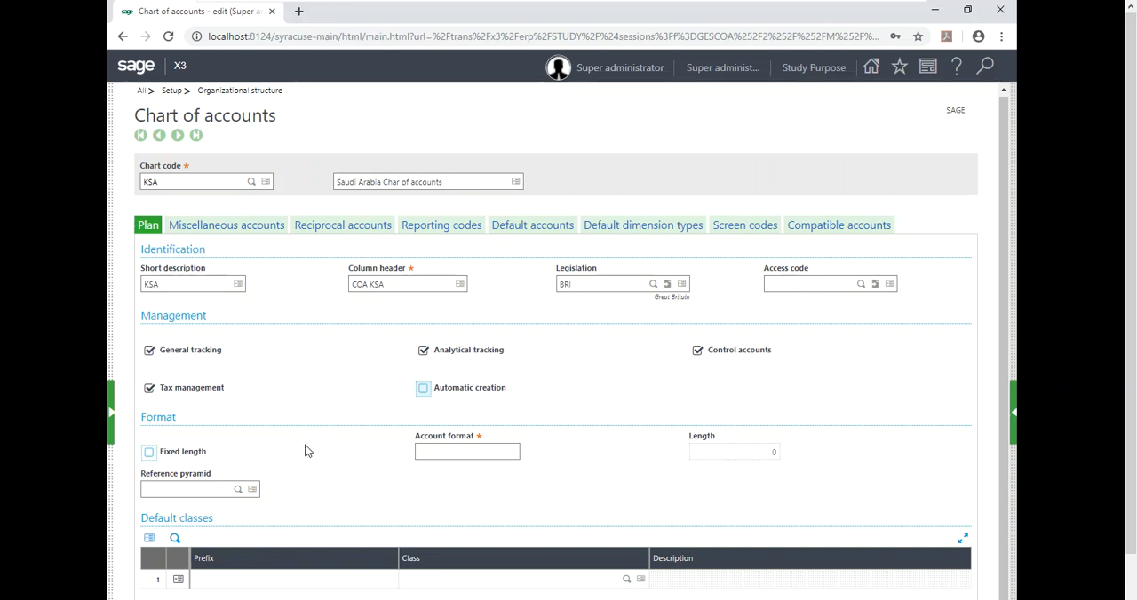
Make the account codes fixed length and set the account format to 6#.
left_click(150, 453)
left_click(454, 454)
type("6")
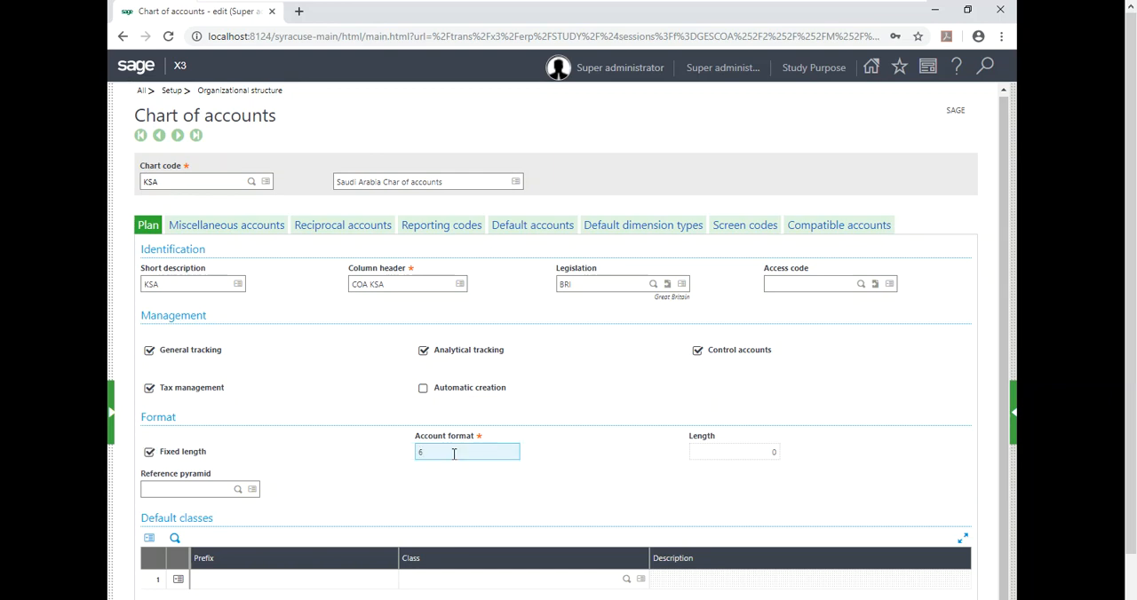
type("#")
key("BackSpace")
type("c")
key("BackSpace")
type("#")
key("Tab")
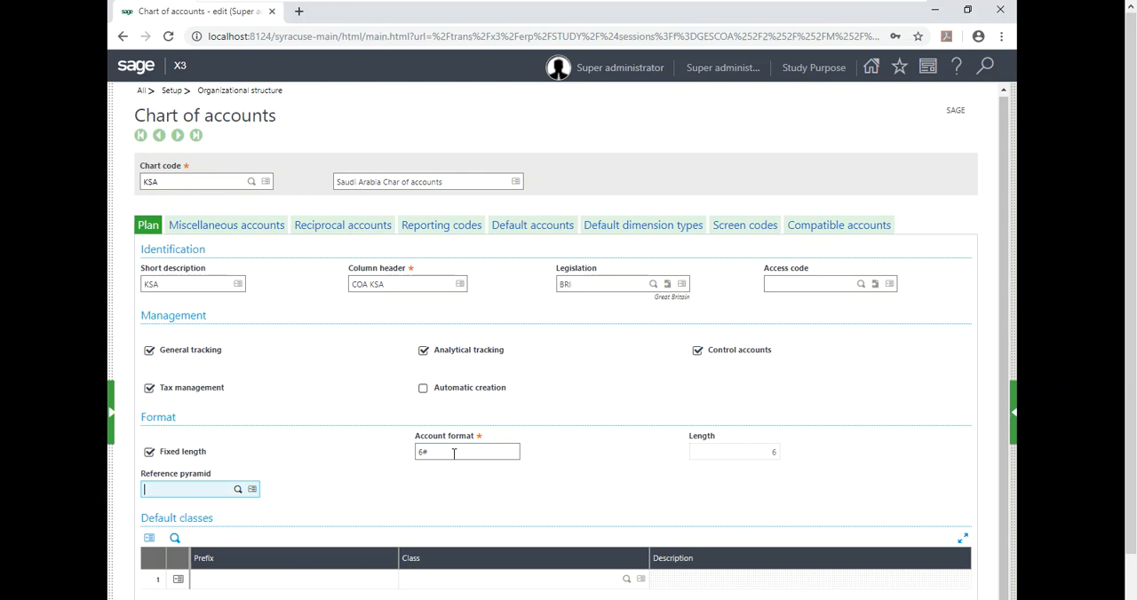
Add default classes for the first three prefixes, assigning prefix 1 to class 1, 2 to class 2 and 3 to class 3.
left_click(295, 578)
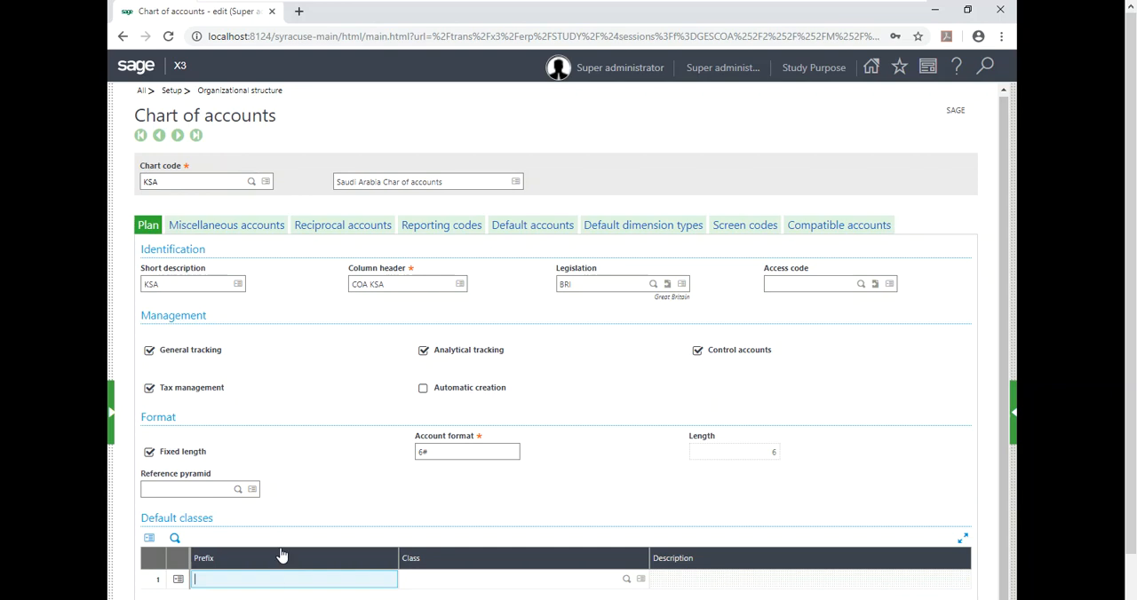
type("1")
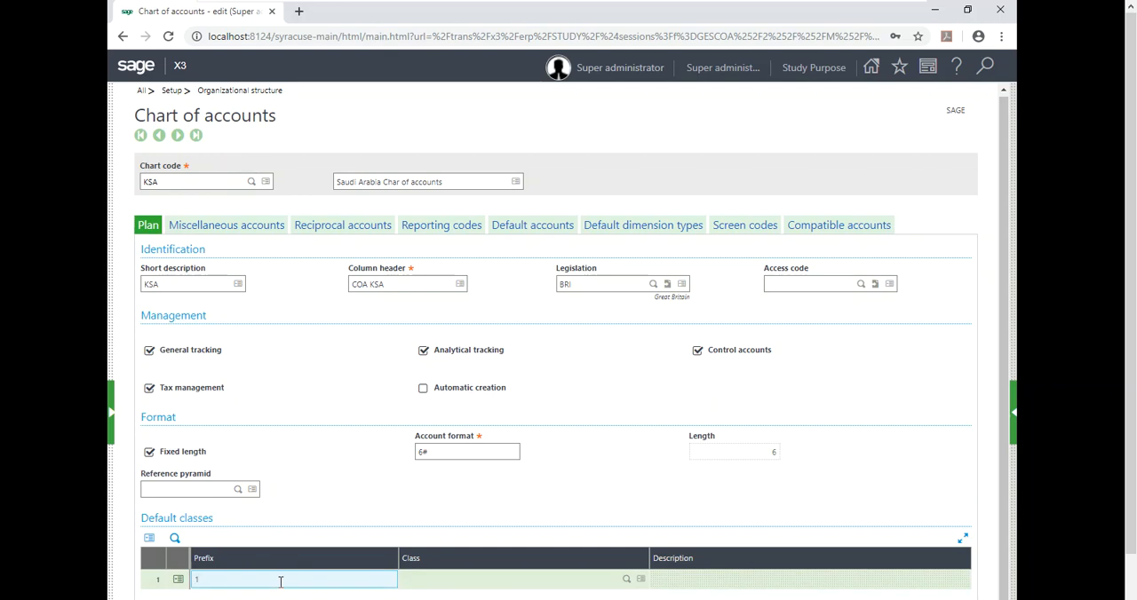
key("Tab")
type("1")
key("Tab")
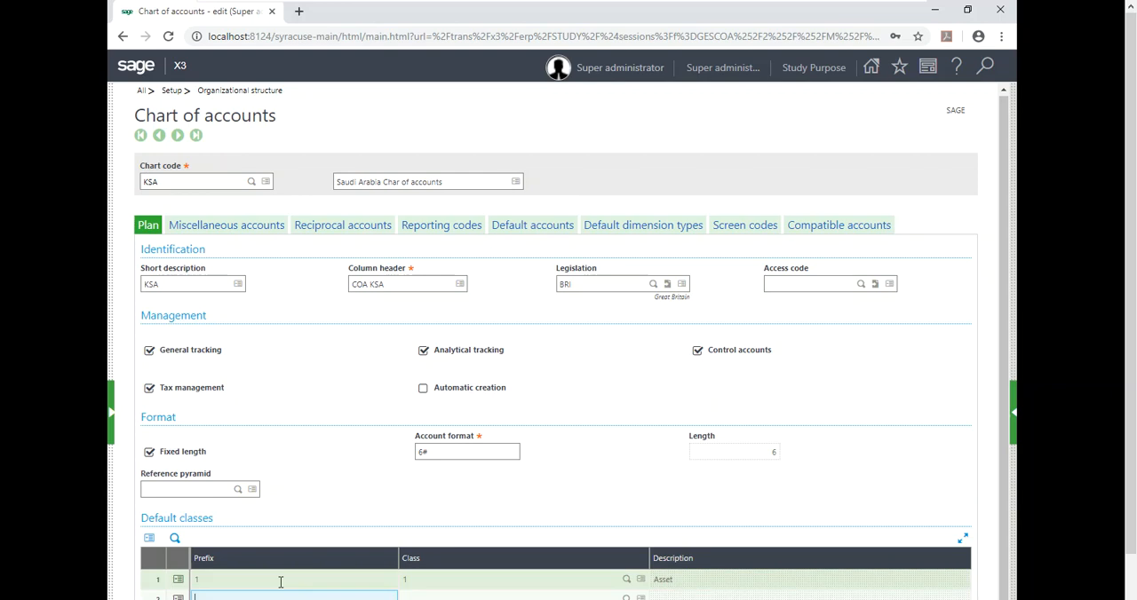
key("Tab")
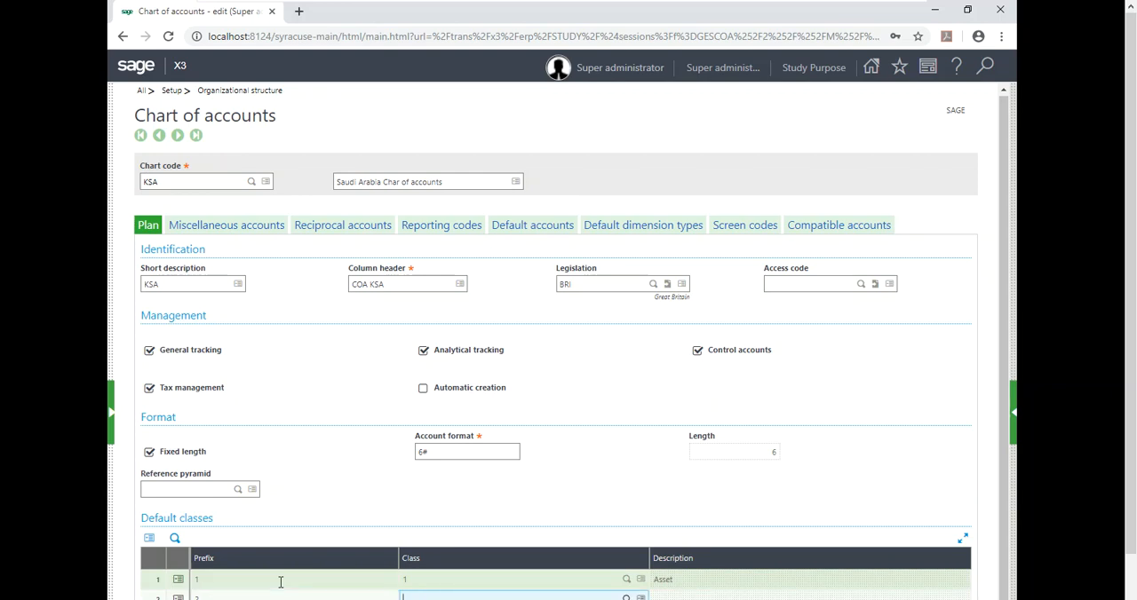
type("2")
key("Tab")
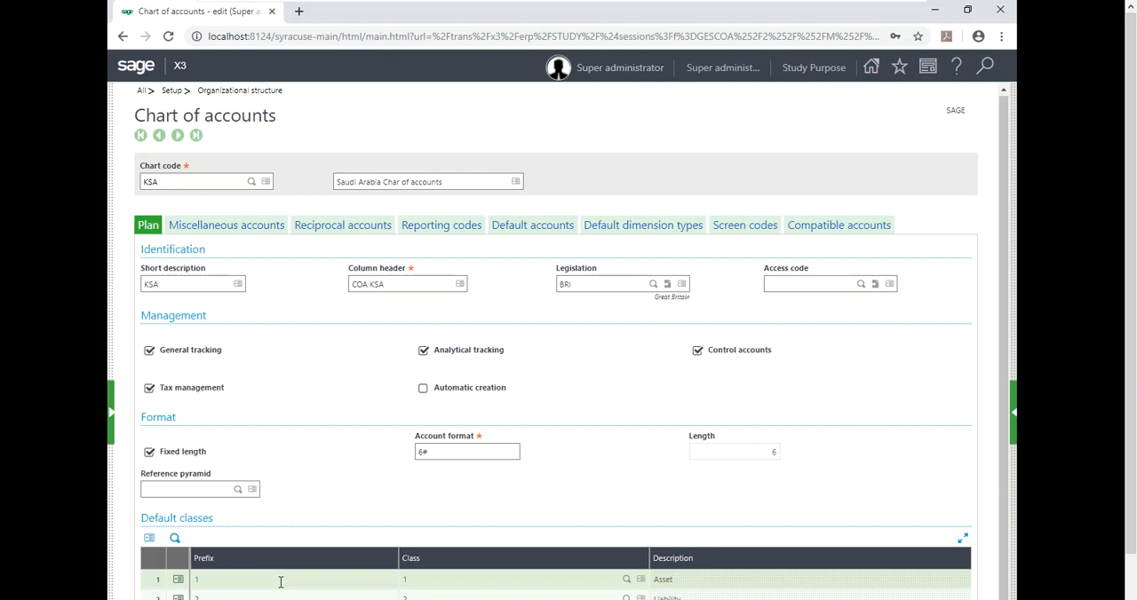
Complete the default classes by assigning prefix 4 to class 4 and prefix 5 to class 5.
scroll(412, 458, "down", 1)
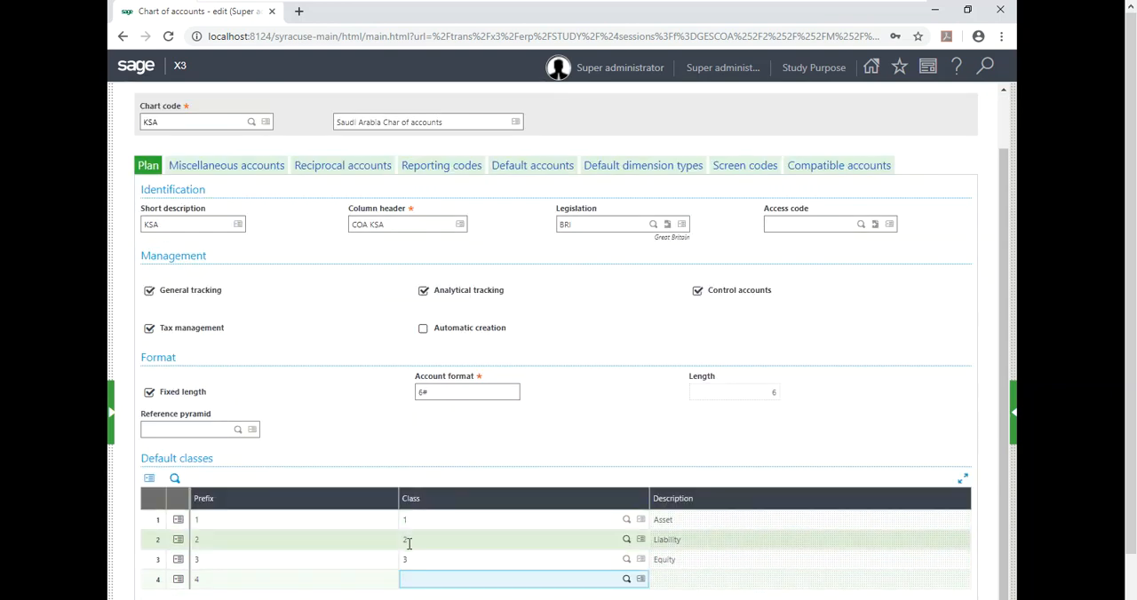
type("4")
key("Return")
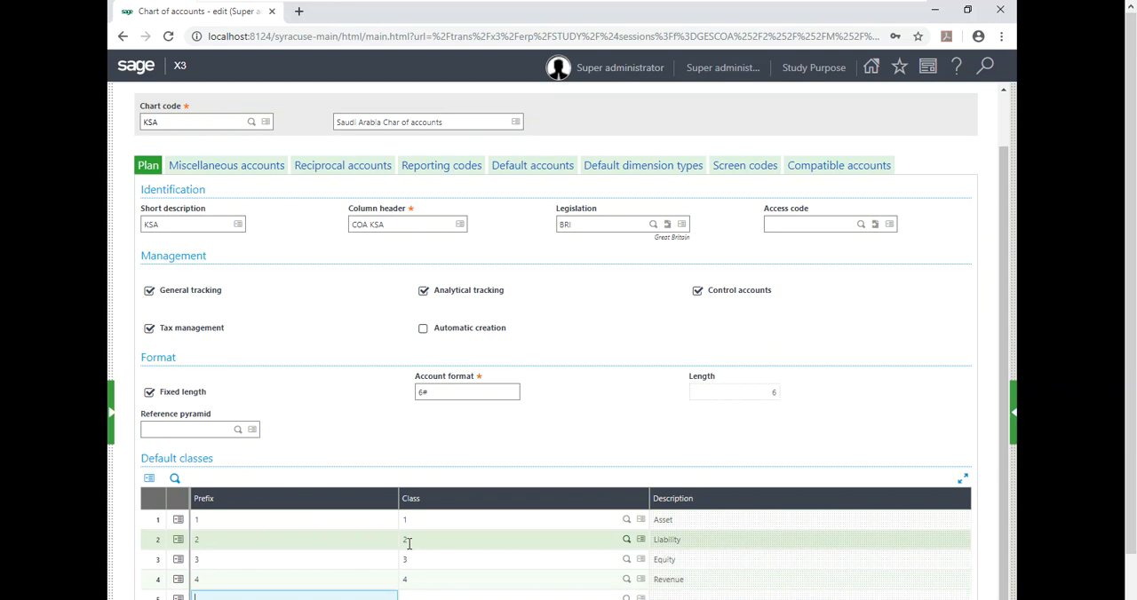
key("Return")
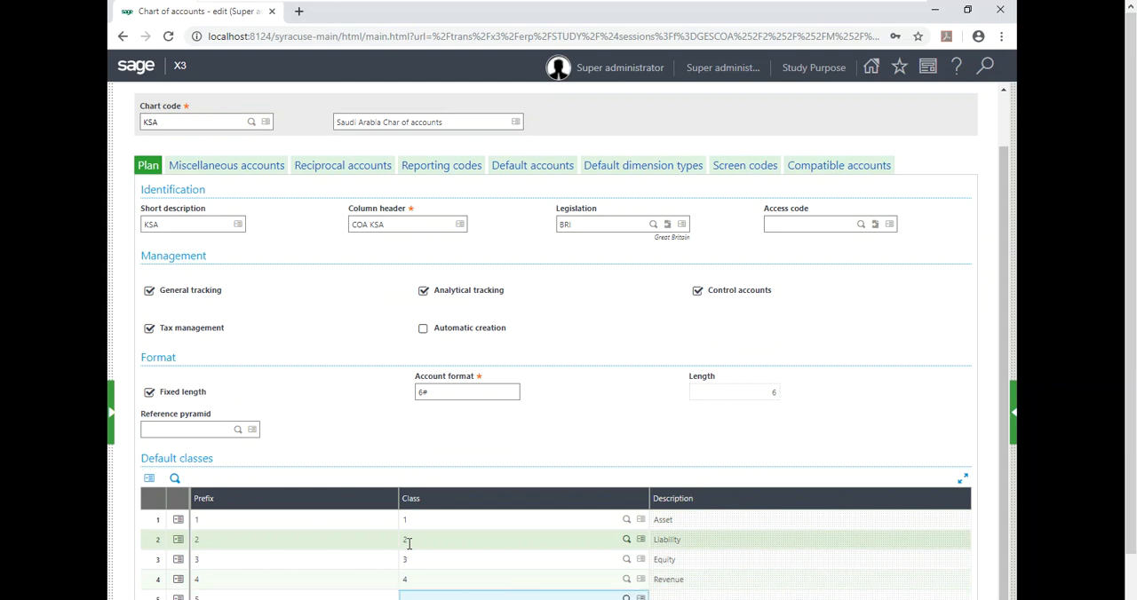
key("Return")
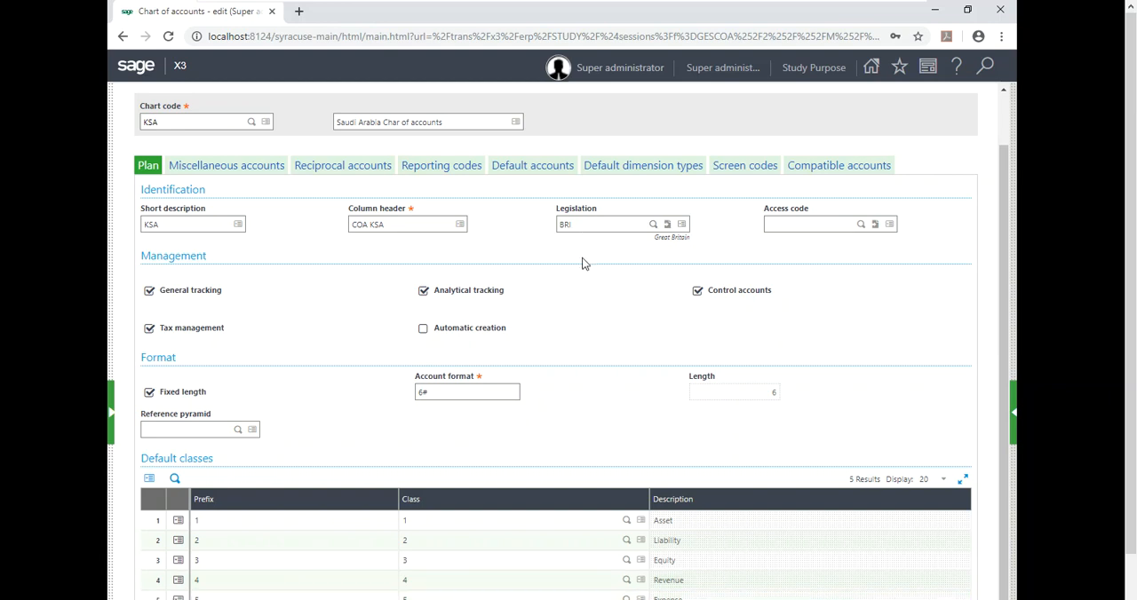
scroll(579, 324, "down", 1)
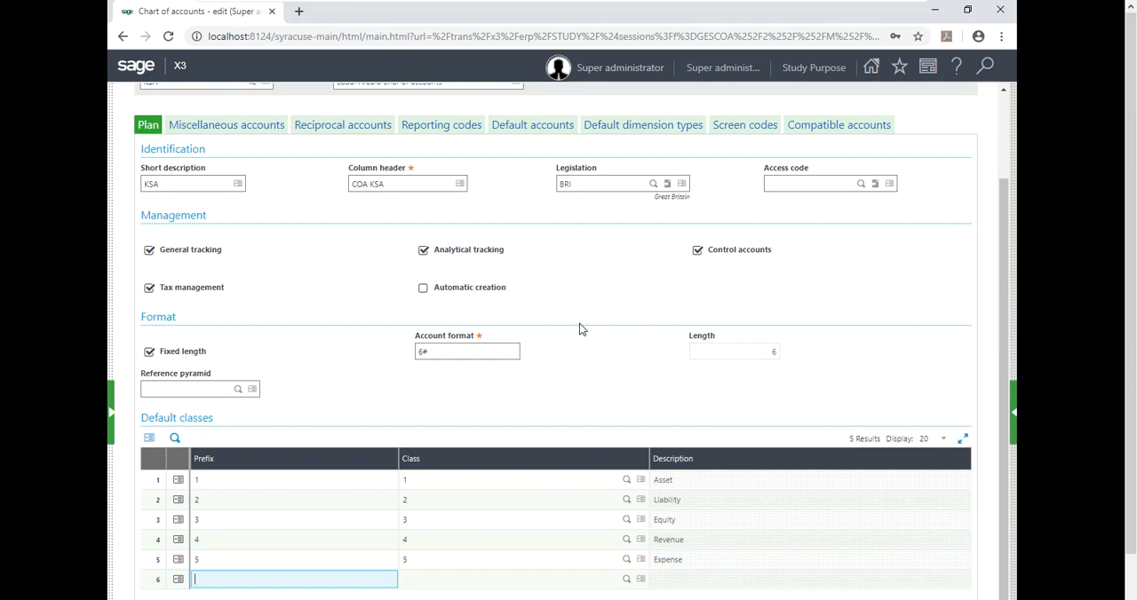
Compare the chart's Legislation setting with the Legislation class under Account classes in the plan settings.
left_click(580, 324)
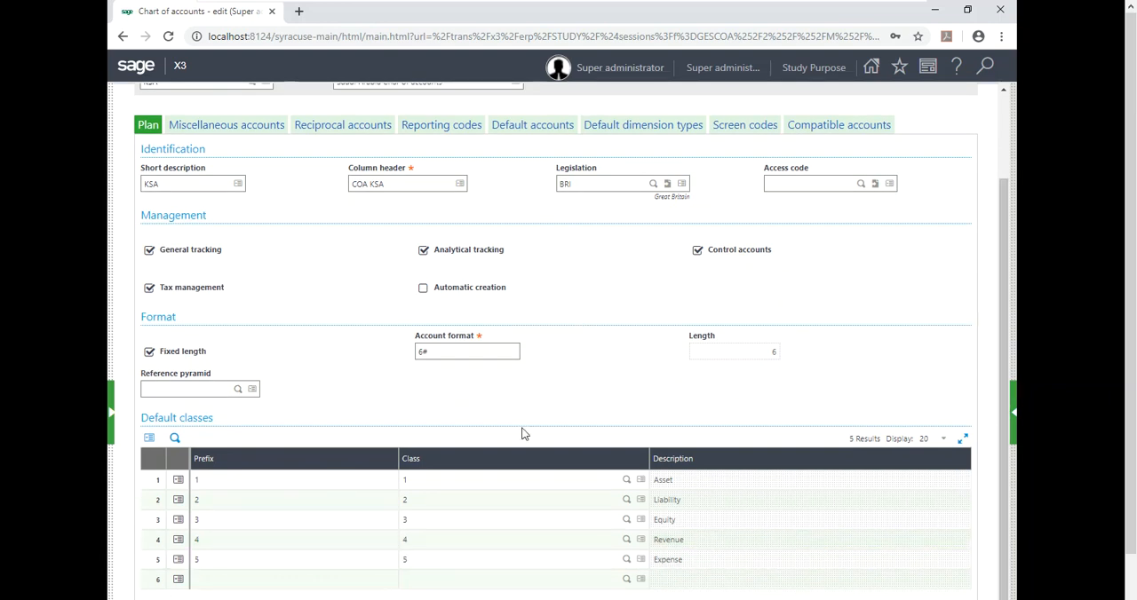
scroll(1134, 241, "down", 1)
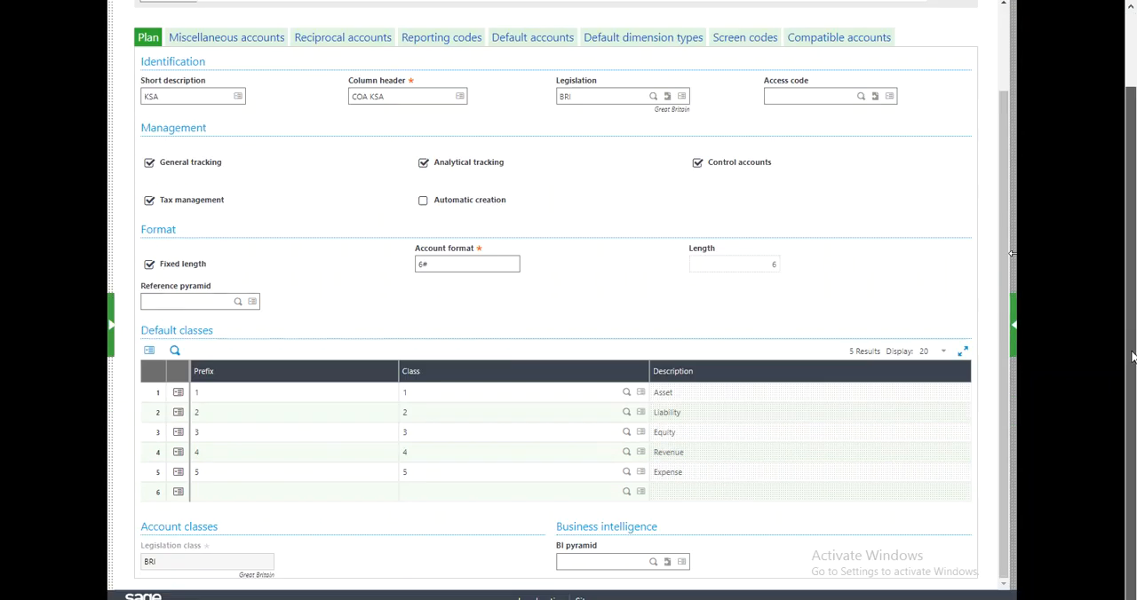
left_click(161, 564)
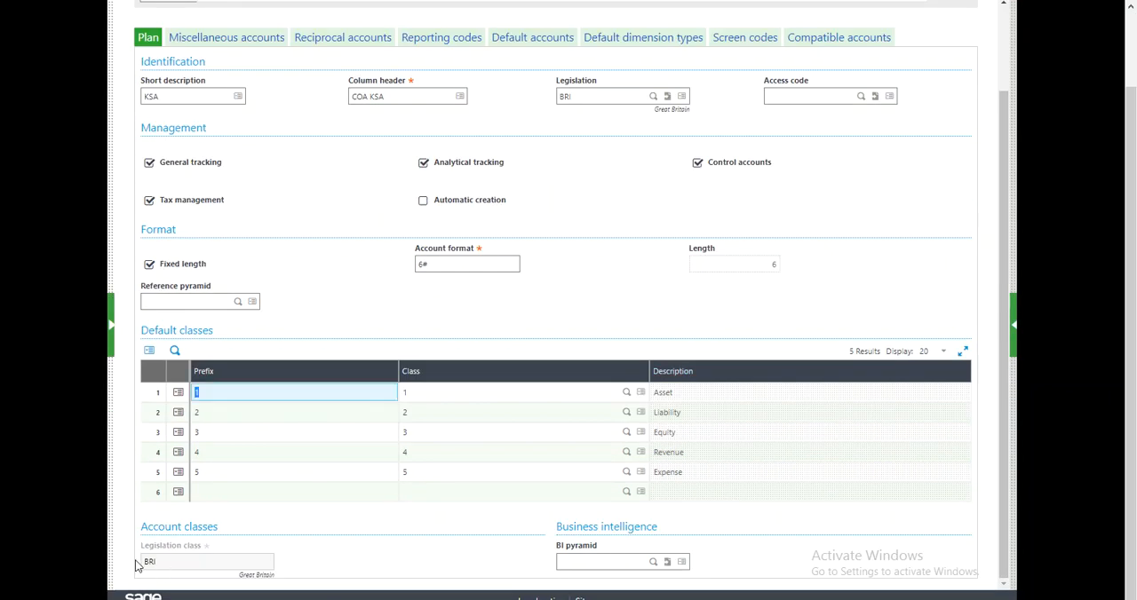
scroll(477, 142, "up", 1)
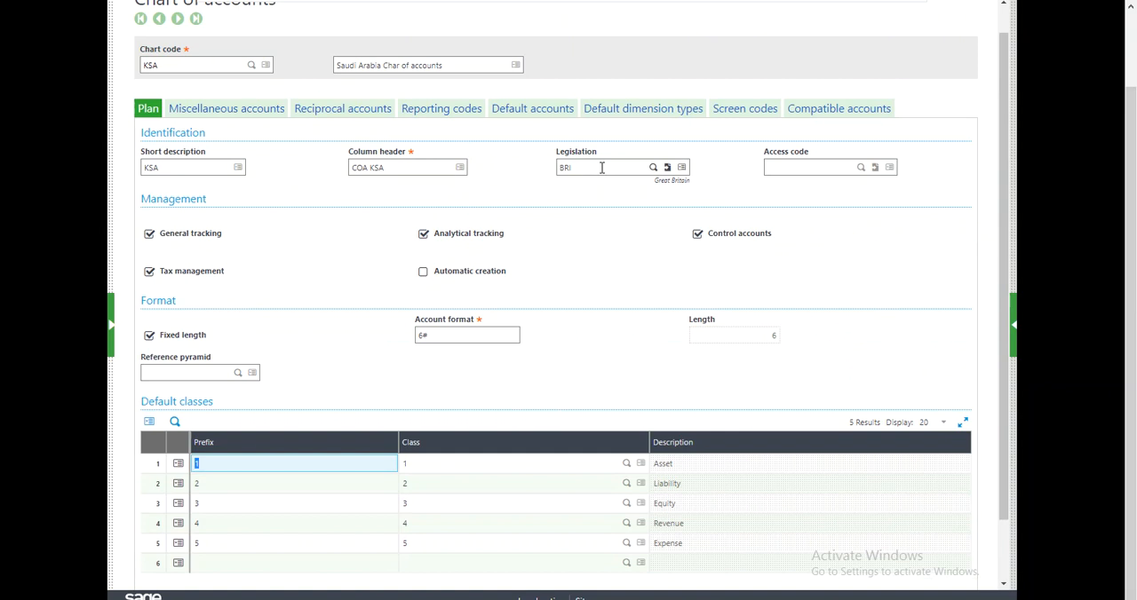
left_click(602, 168)
left_click_drag(601, 168, 528, 169)
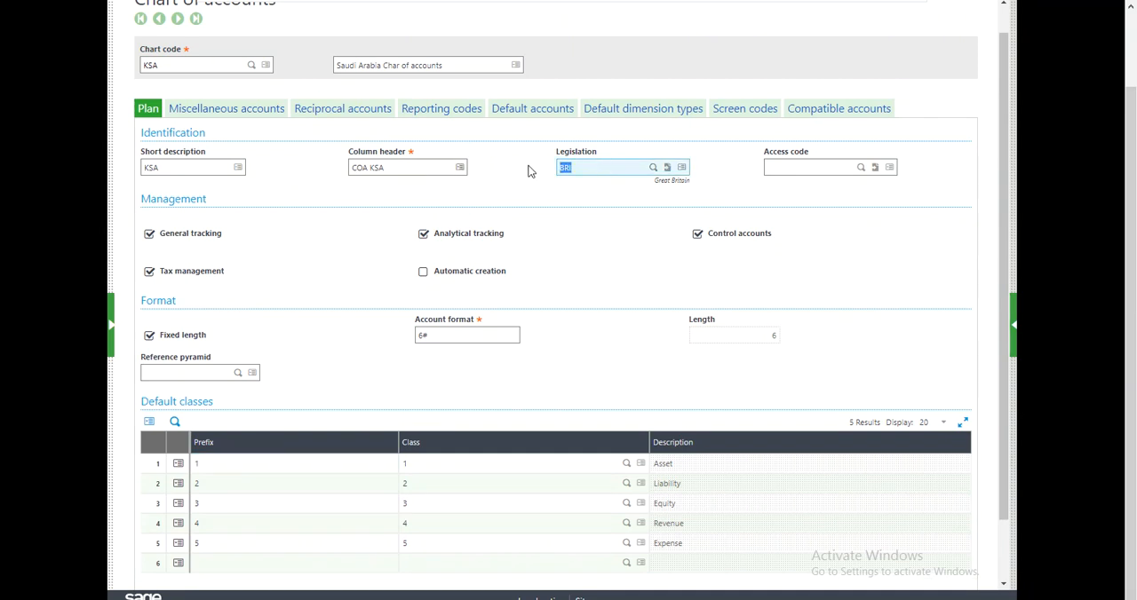
scroll(622, 301, "down", 1)
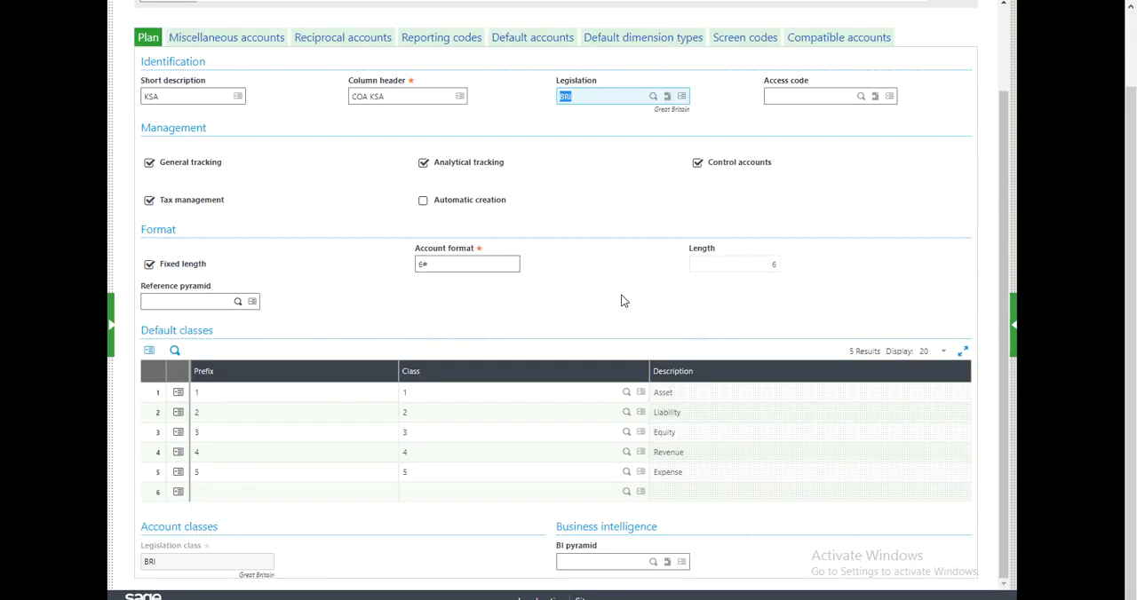
scroll(622, 300, "up", 1)
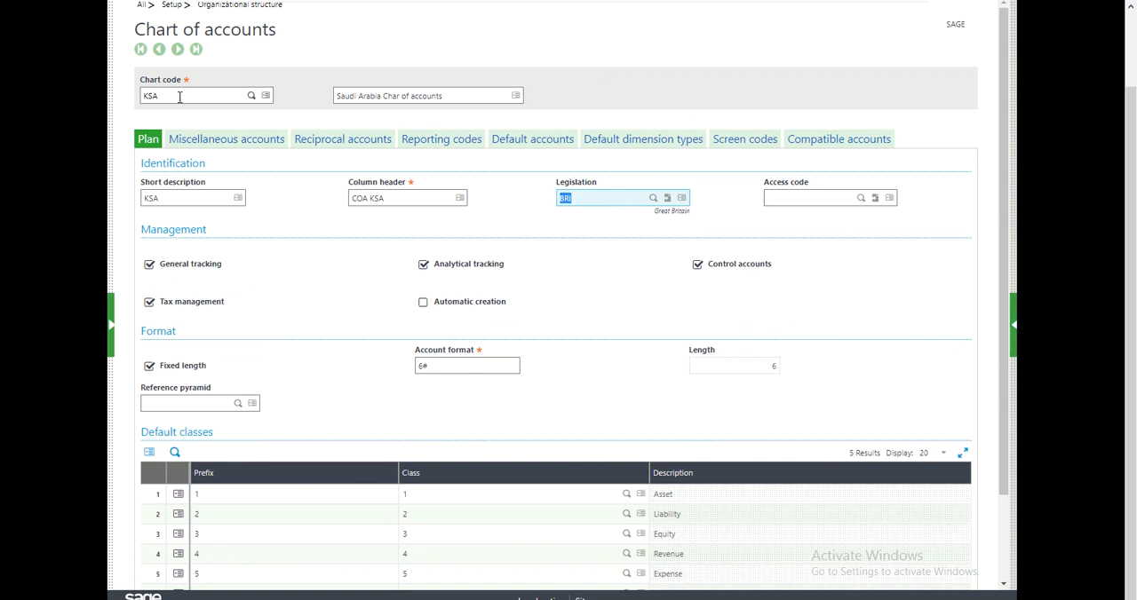
Examine the miscellaneous accounts of the chart, focusing on the account assignment for Profit and loss accounts.
left_click(193, 142)
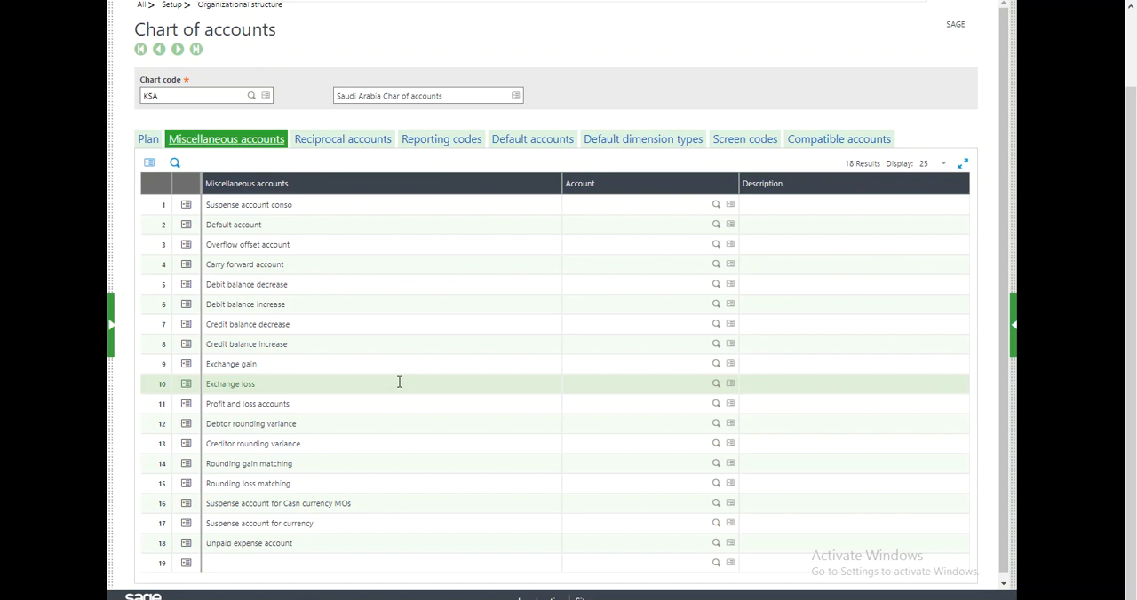
left_click(368, 405)
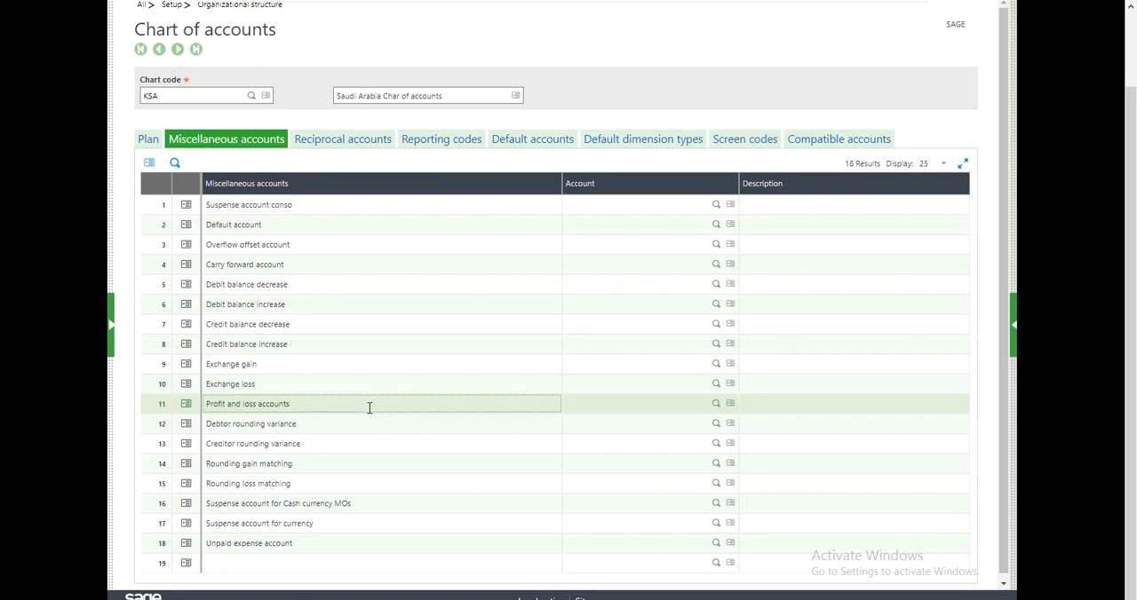
left_click(160, 405)
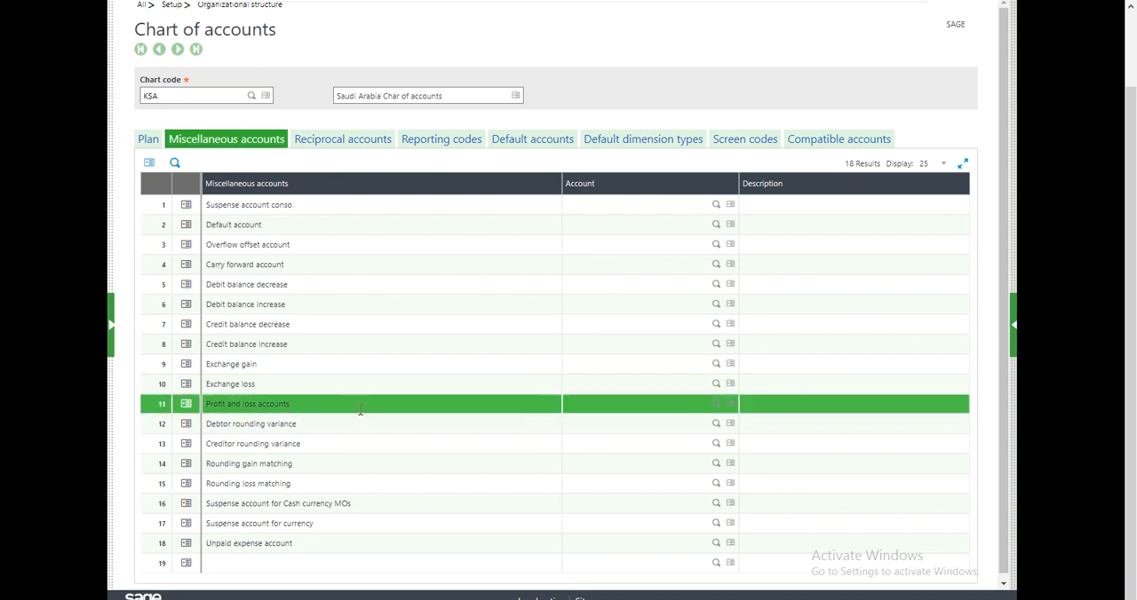
left_click(574, 406)
left_click(523, 405)
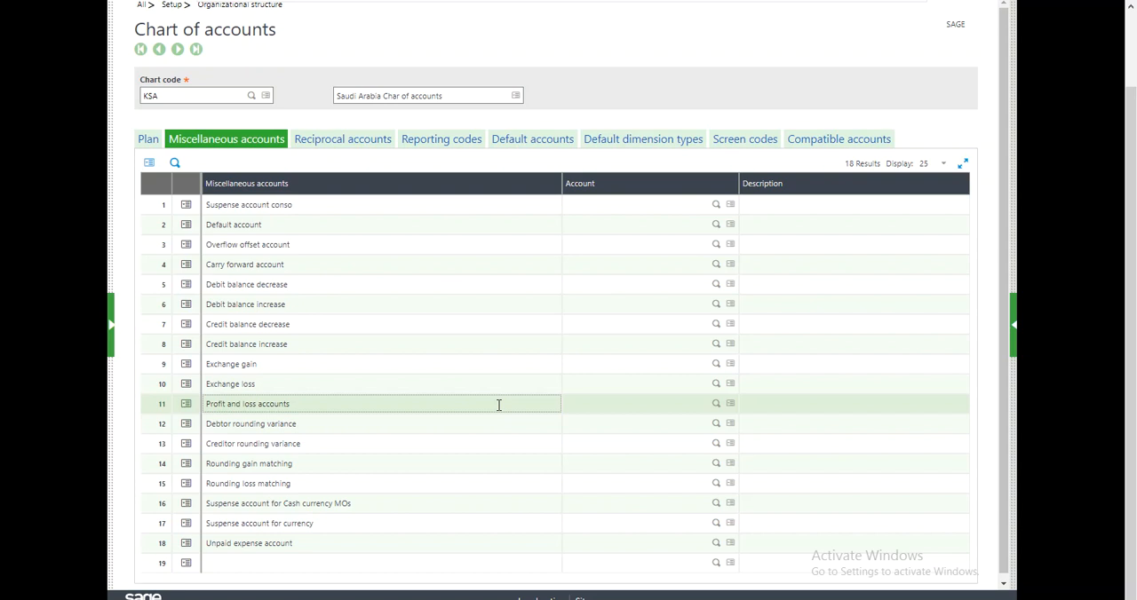
left_click(594, 411)
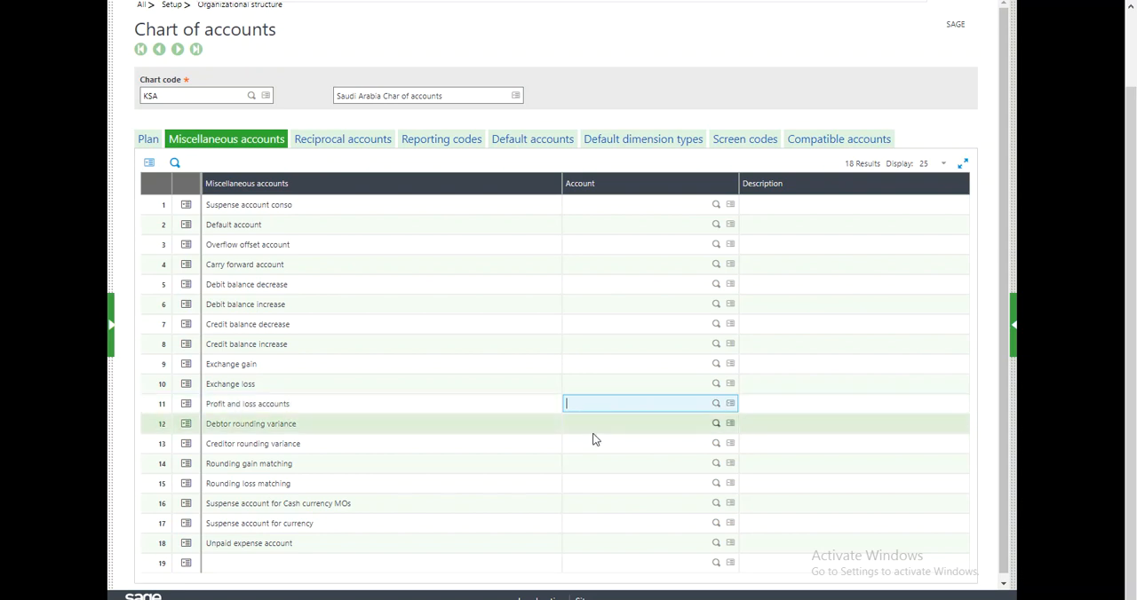
left_click(455, 406)
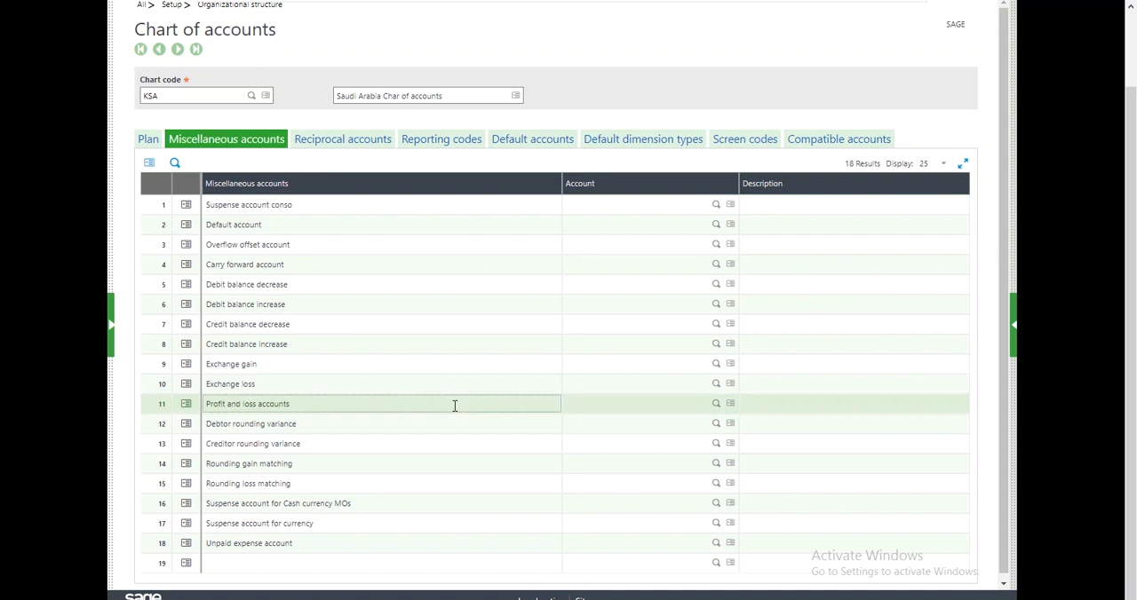
left_click(573, 404)
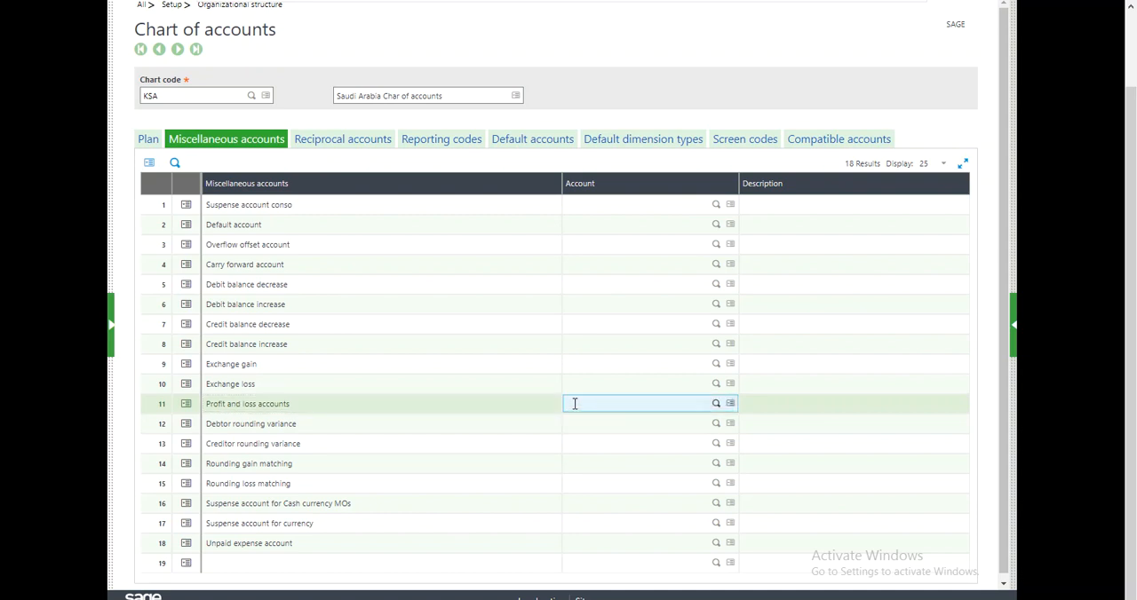
left_click(492, 404)
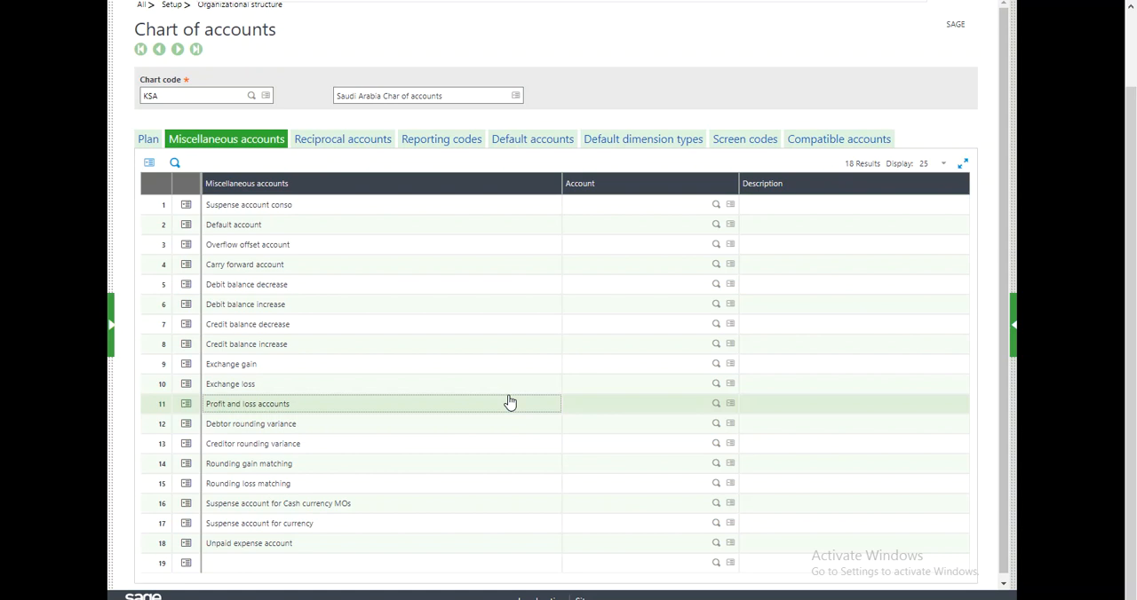
Review the chart's reciprocal accounts, reporting codes, default accounts and default dimension types without entering any values.
left_click(368, 149)
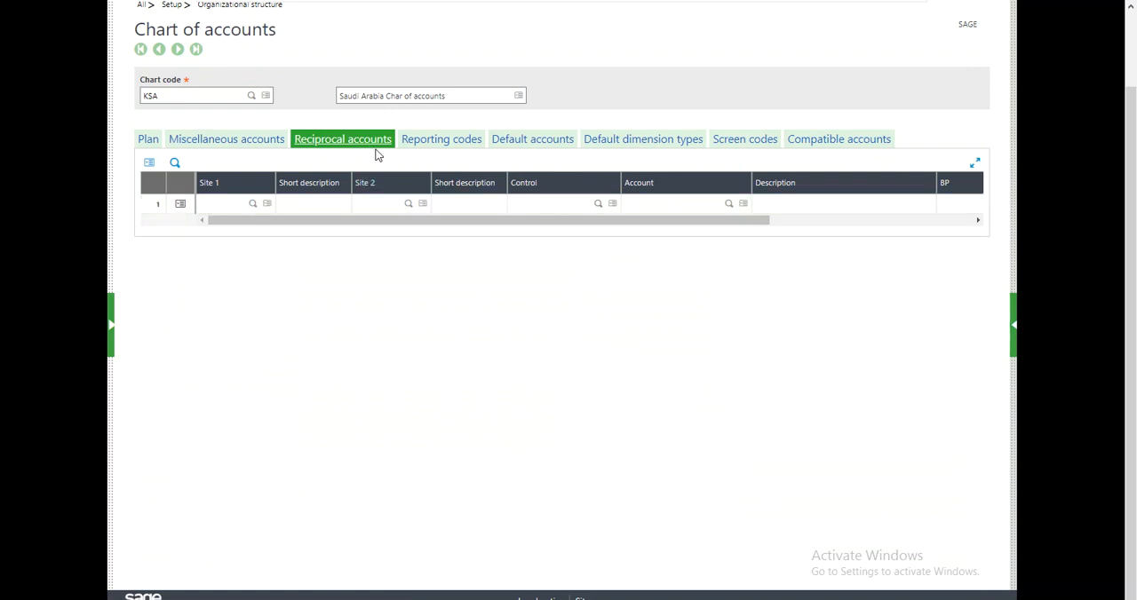
left_click(434, 142)
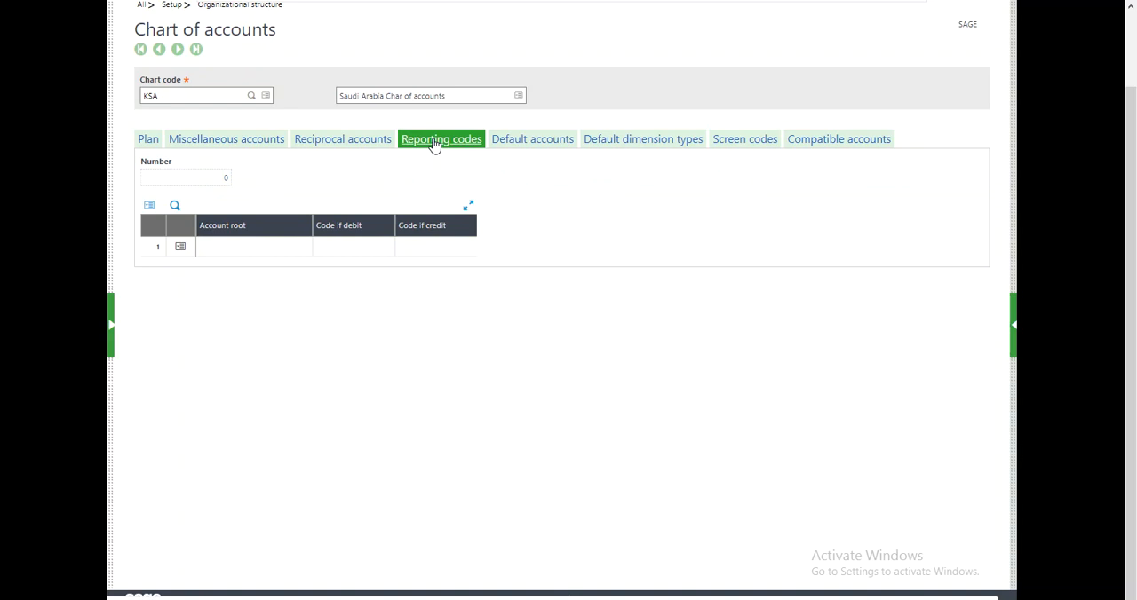
left_click(197, 98)
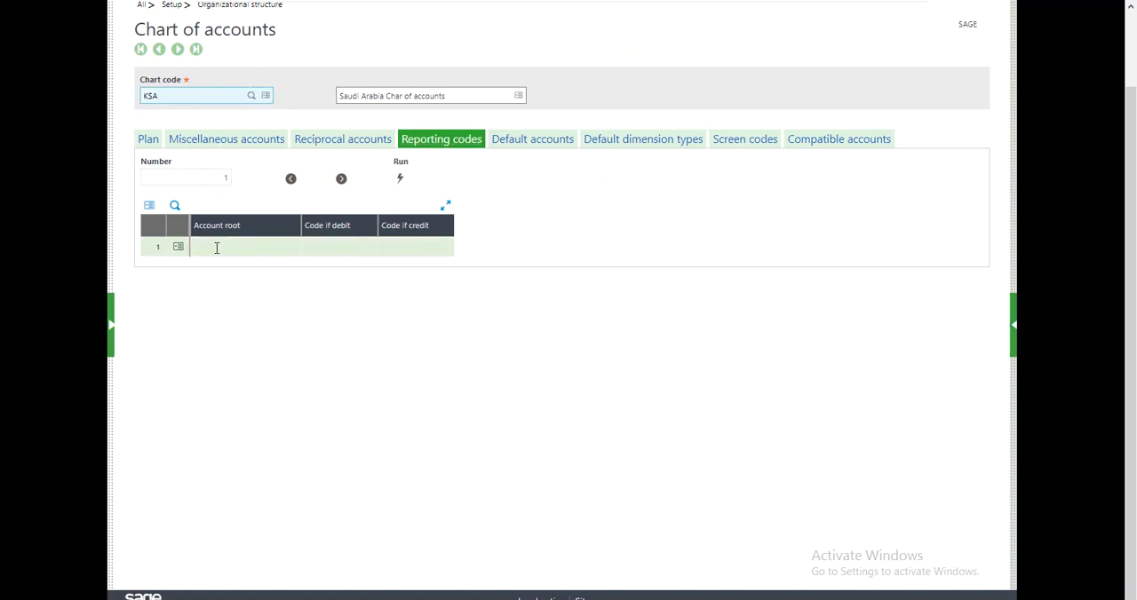
left_click(345, 247)
left_click(560, 311)
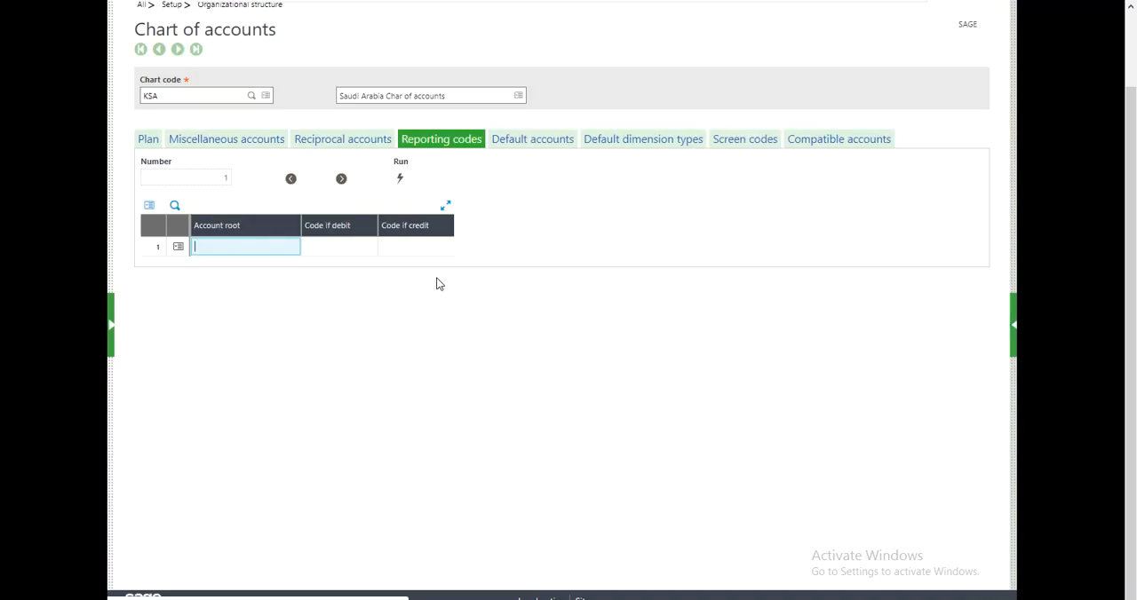
left_click(529, 149)
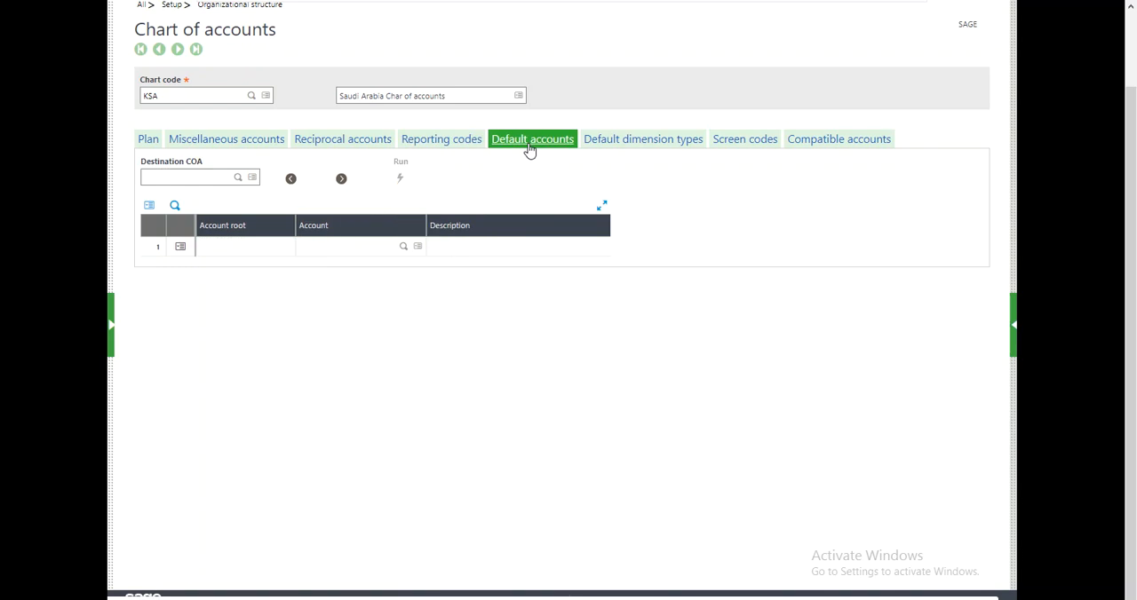
left_click(604, 146)
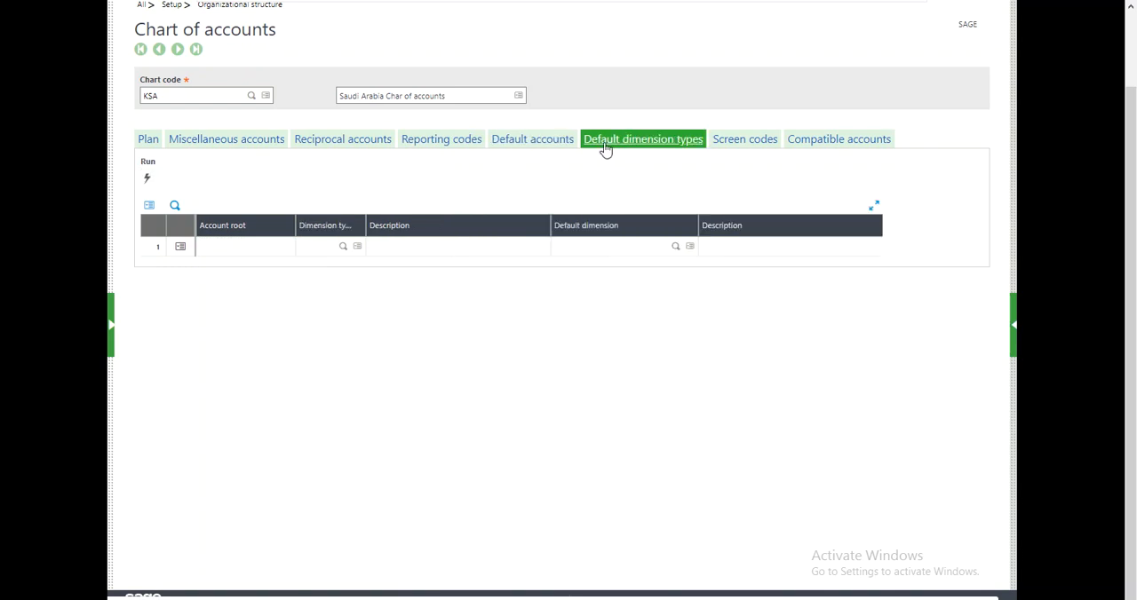
left_click(315, 245)
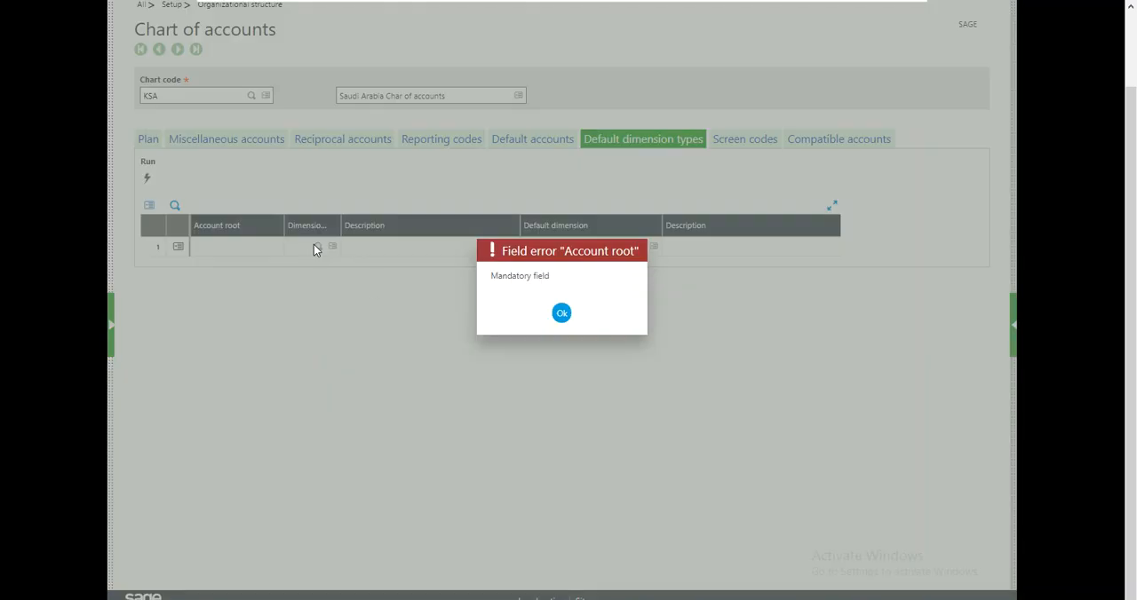
left_click(560, 314)
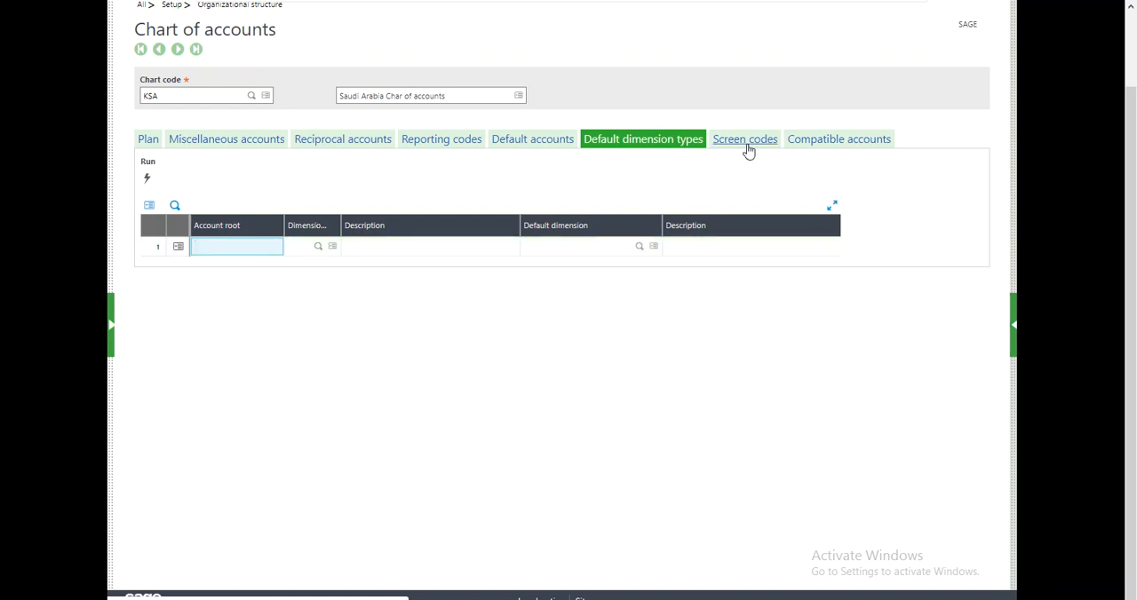
Create the KSA chart of accounts record after rechecking its plan settings and miscellaneous accounts.
left_click(1013, 331)
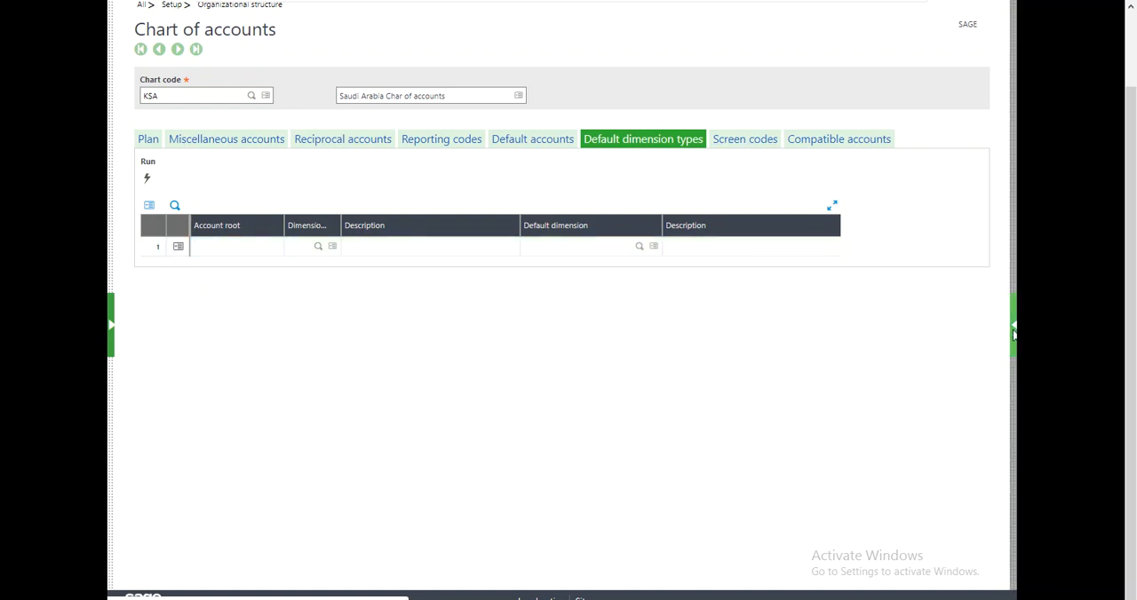
left_click(149, 140)
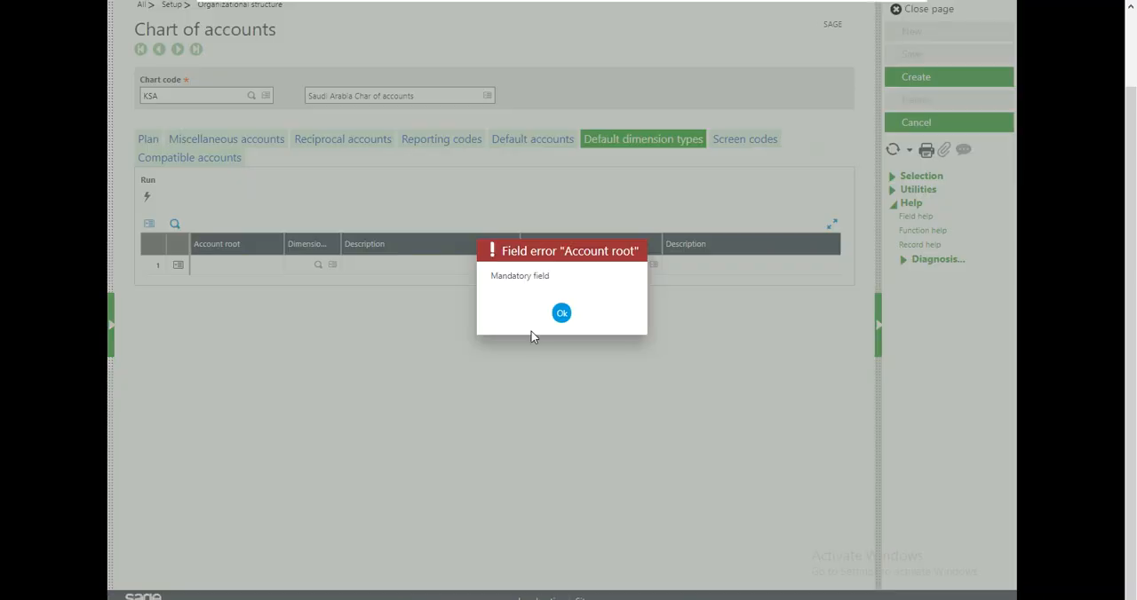
left_click(559, 312)
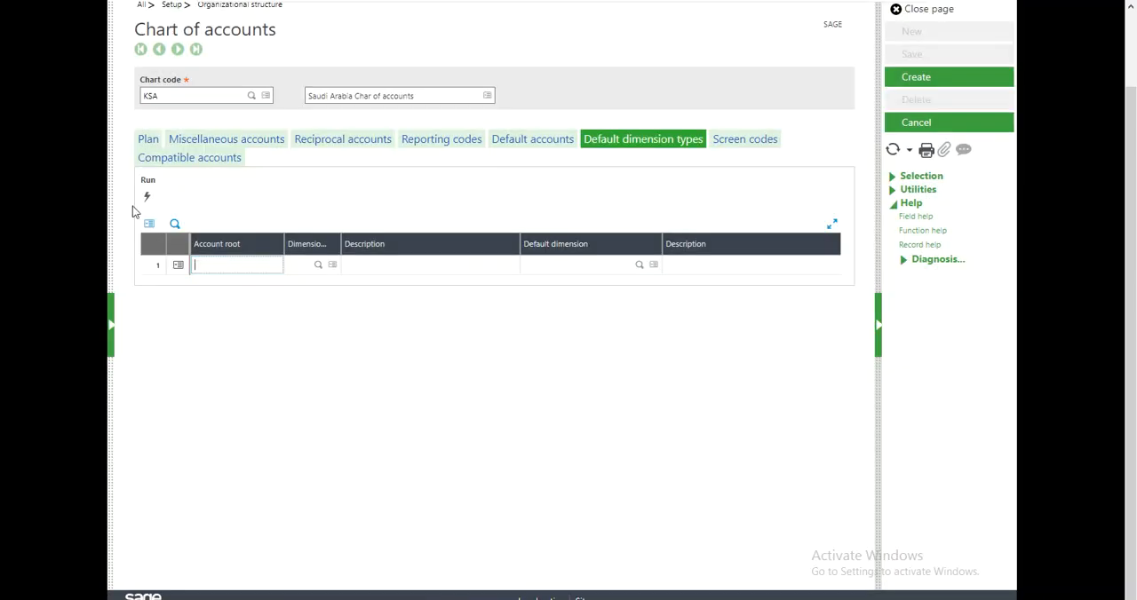
left_click(145, 142)
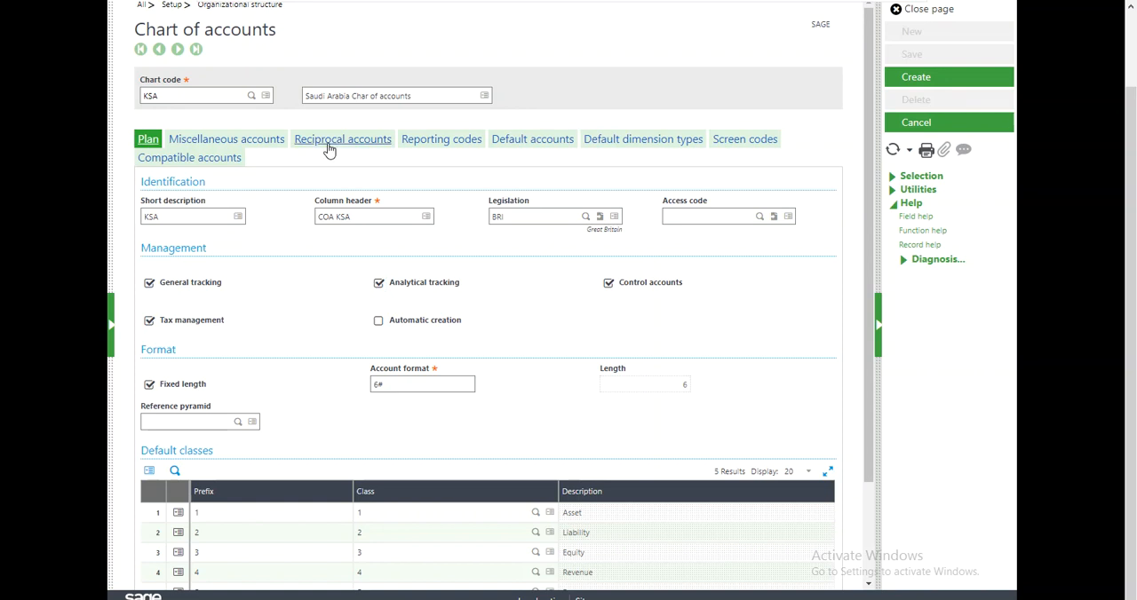
left_click(272, 142)
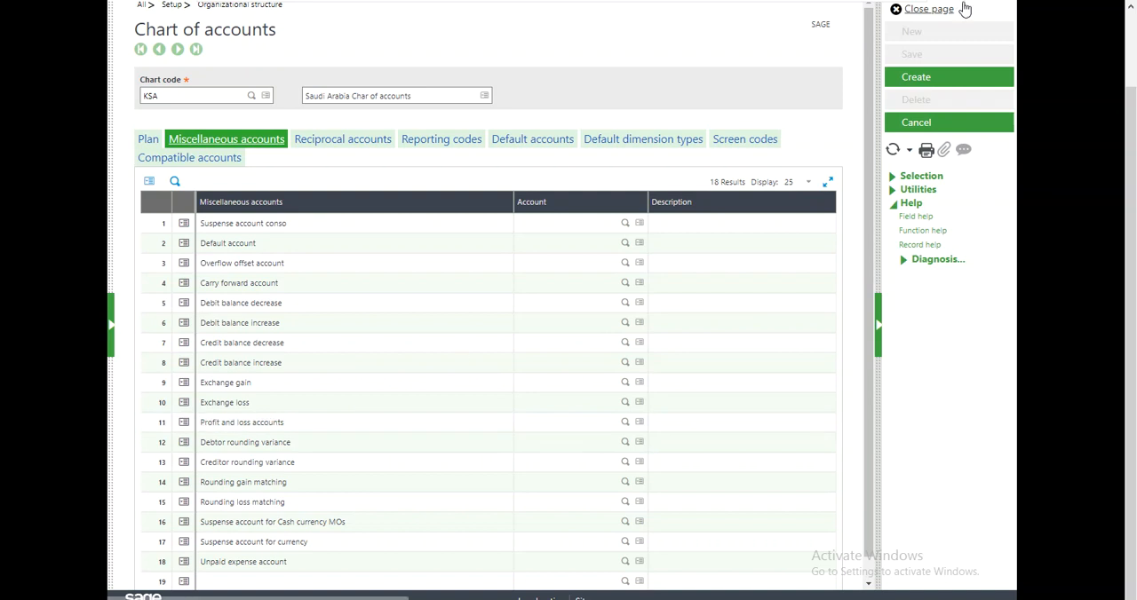
left_click(926, 82)
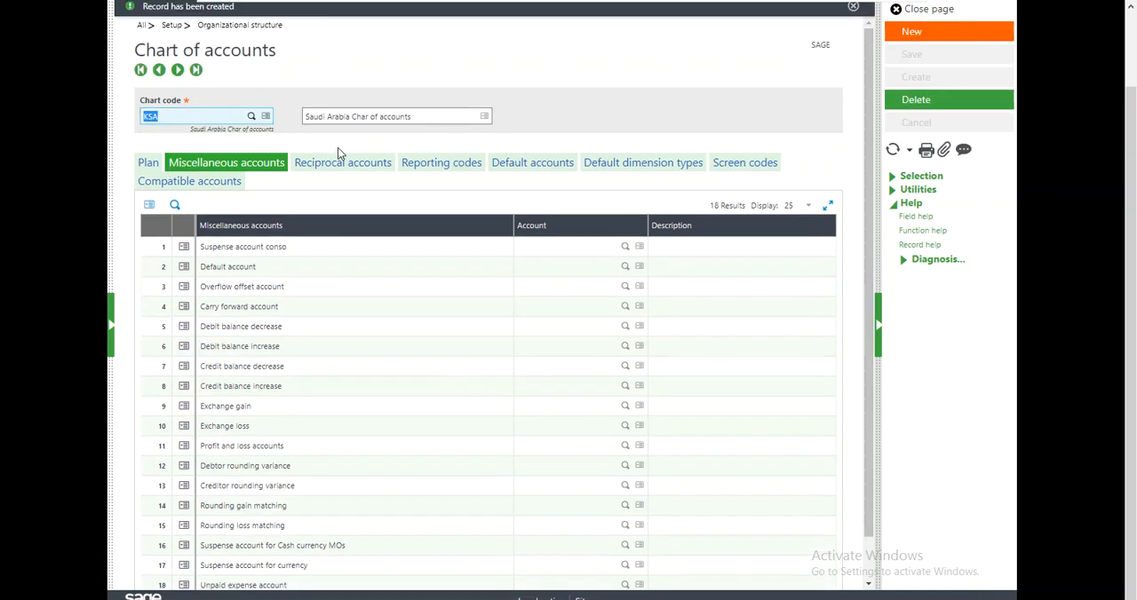
Show the refreshed list of charts of accounts beside the KSA plan settings and dismiss the creation notice.
left_click(148, 163)
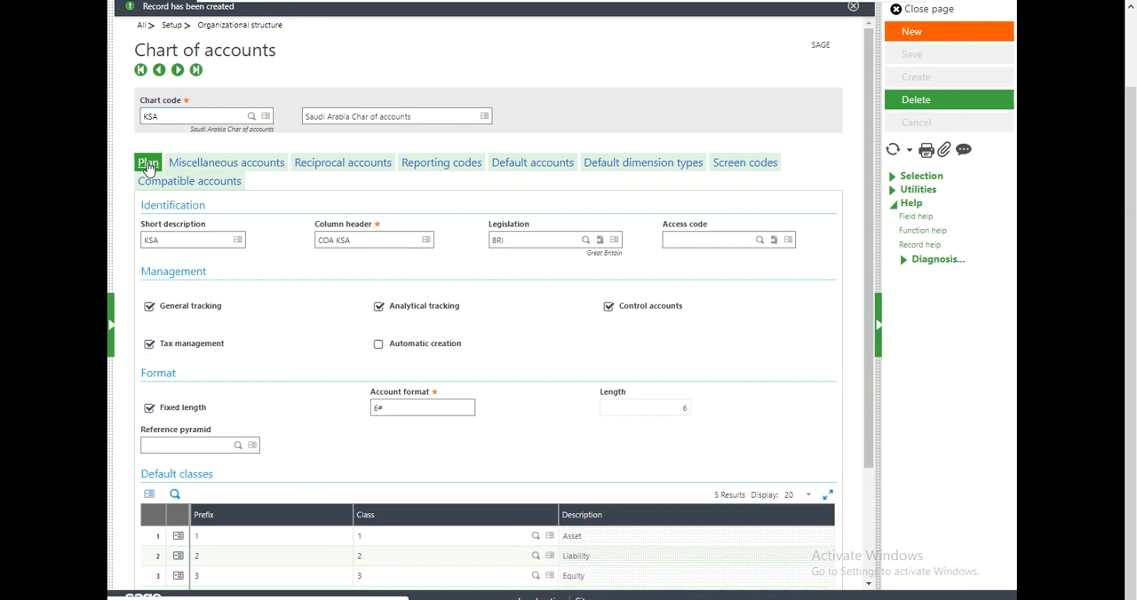
left_click(111, 323)
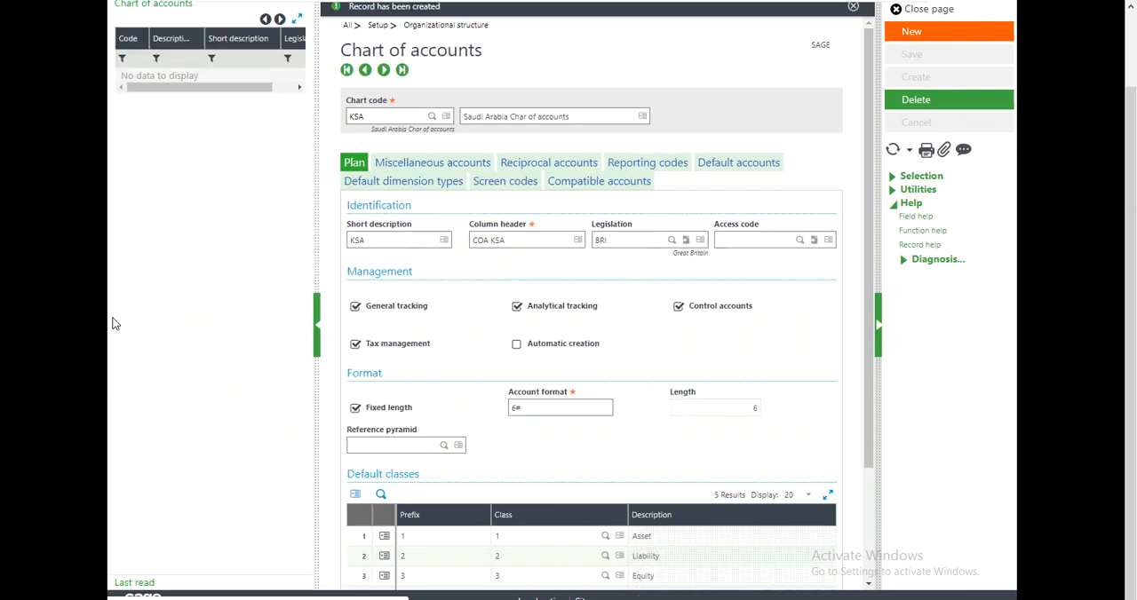
left_click(892, 149)
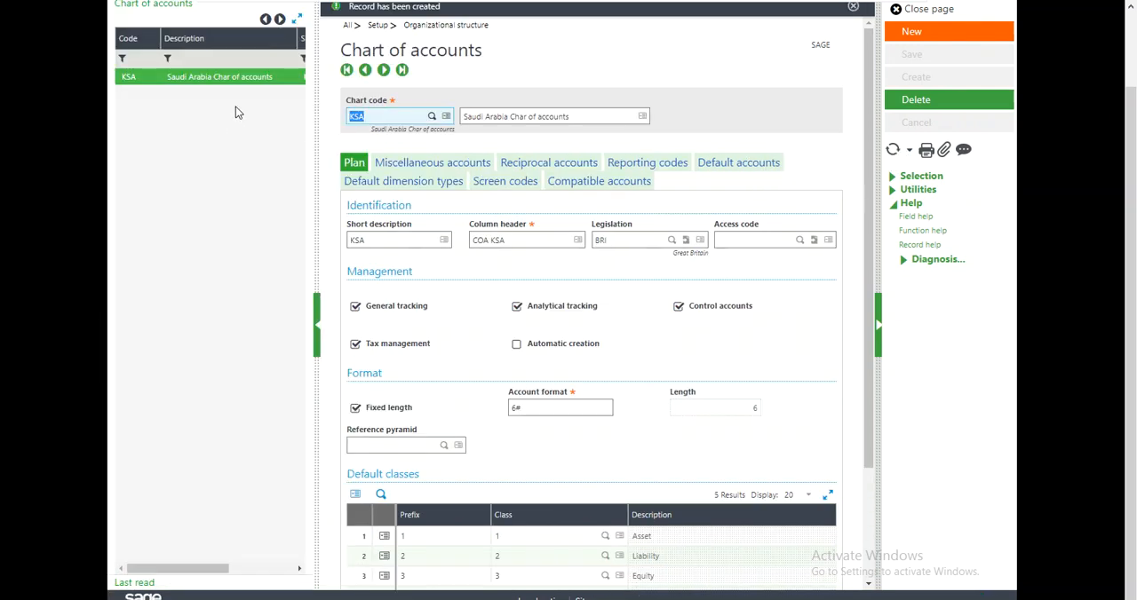
scroll(1134, 139, "up", 1)
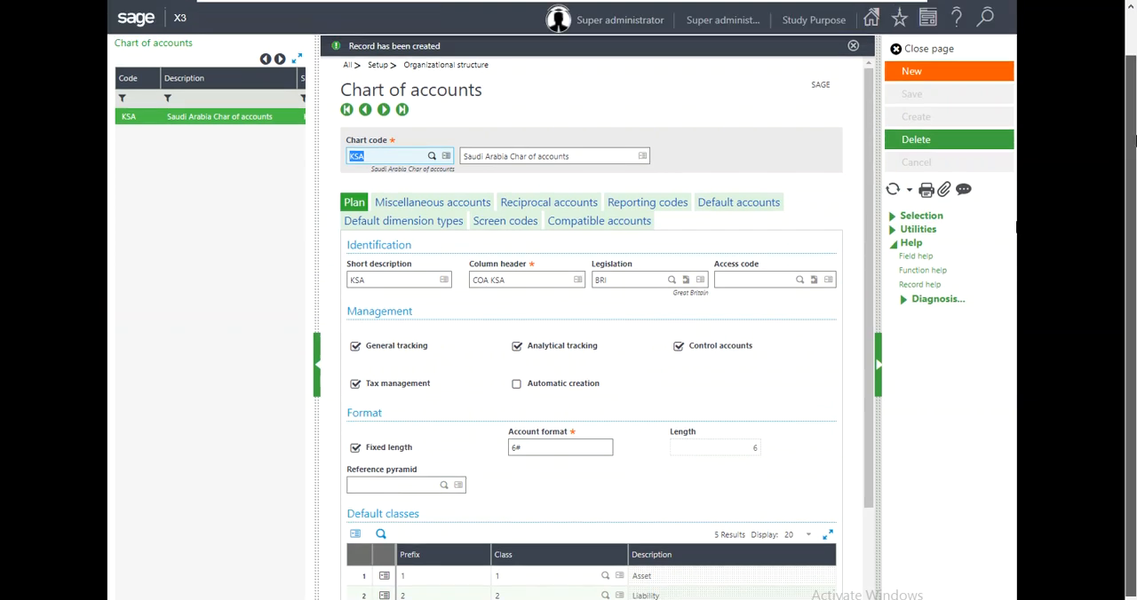
scroll(1134, 140, "up", 1)
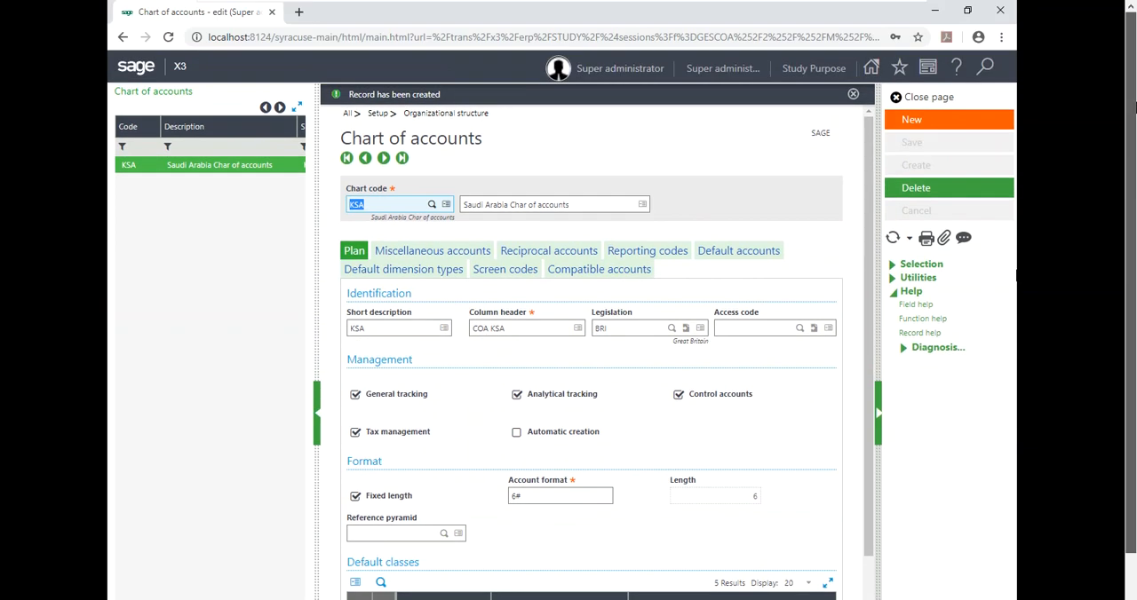
left_click(854, 95)
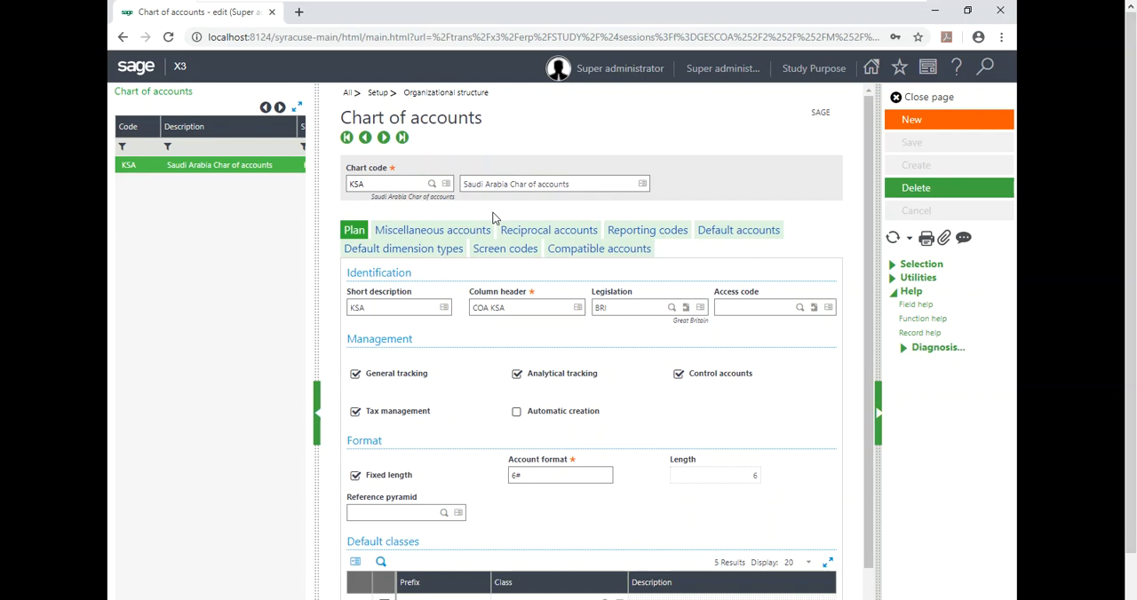
left_click(372, 184)
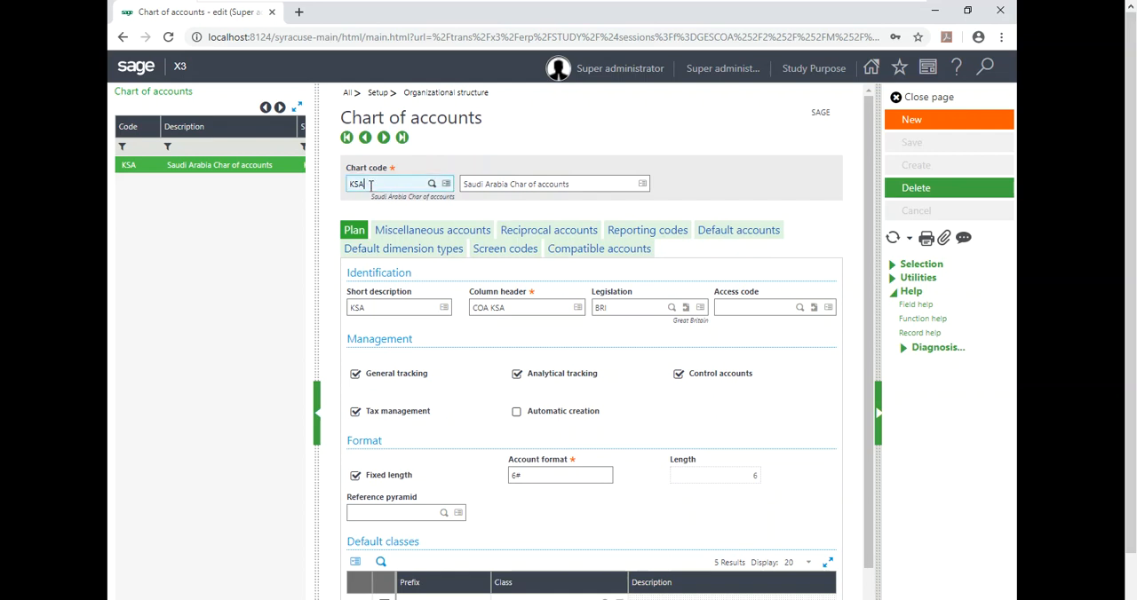